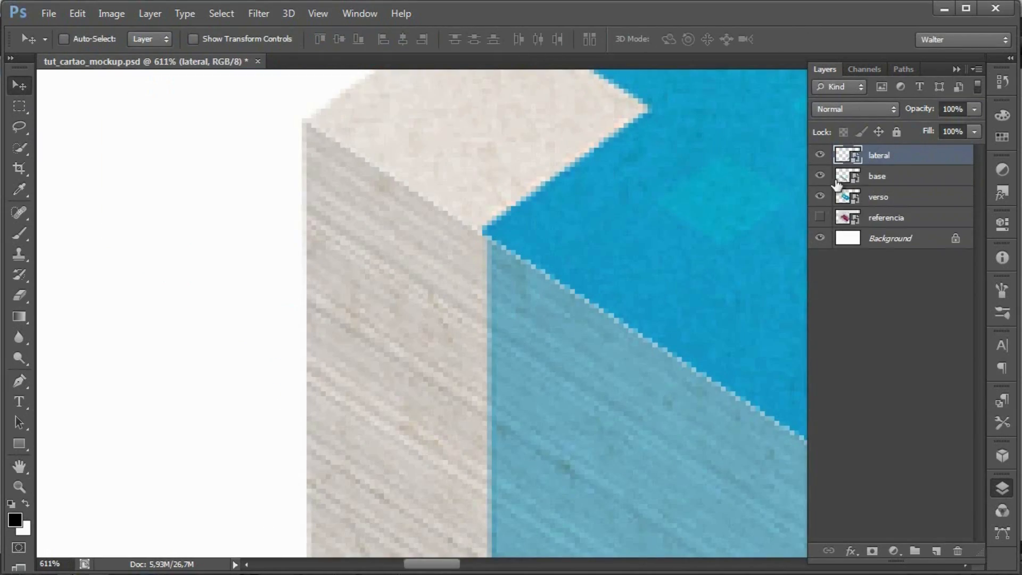
- Group the lateral, base and verso layers together
shift+click(837, 183)
shift+click(883, 200)
key(ctrl+g)
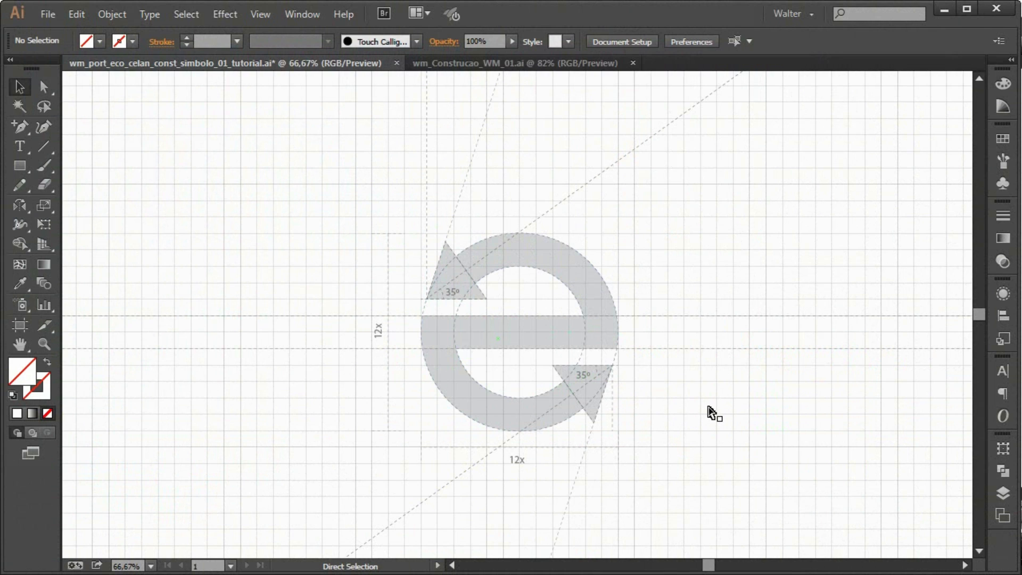
- Copy all the symbol construction artwork in Illustrator and paste it into the blank Photoshop document as a Smart Object
key(ctrl+a)
key(ctrl+c)
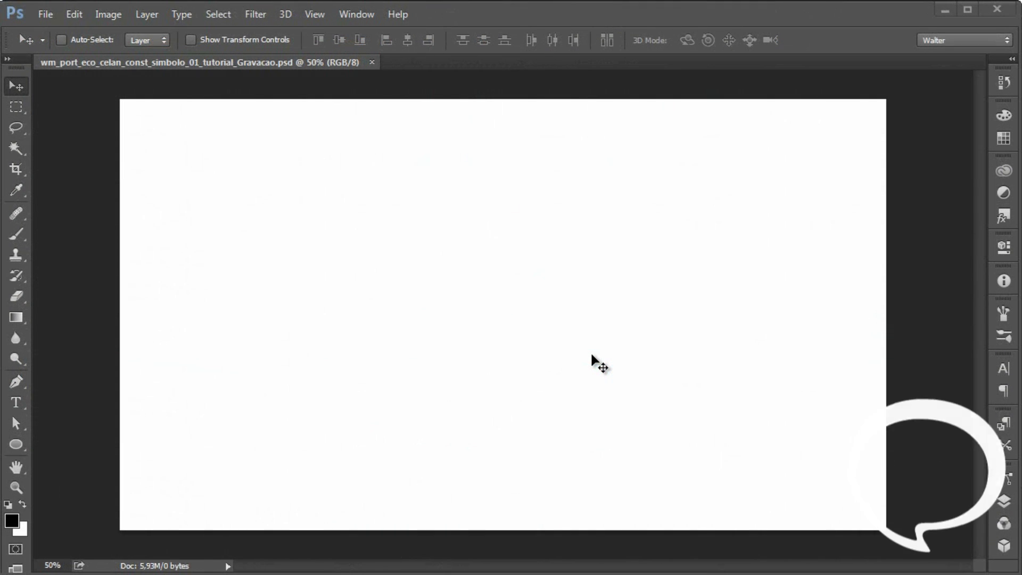
key(ctrl+v)
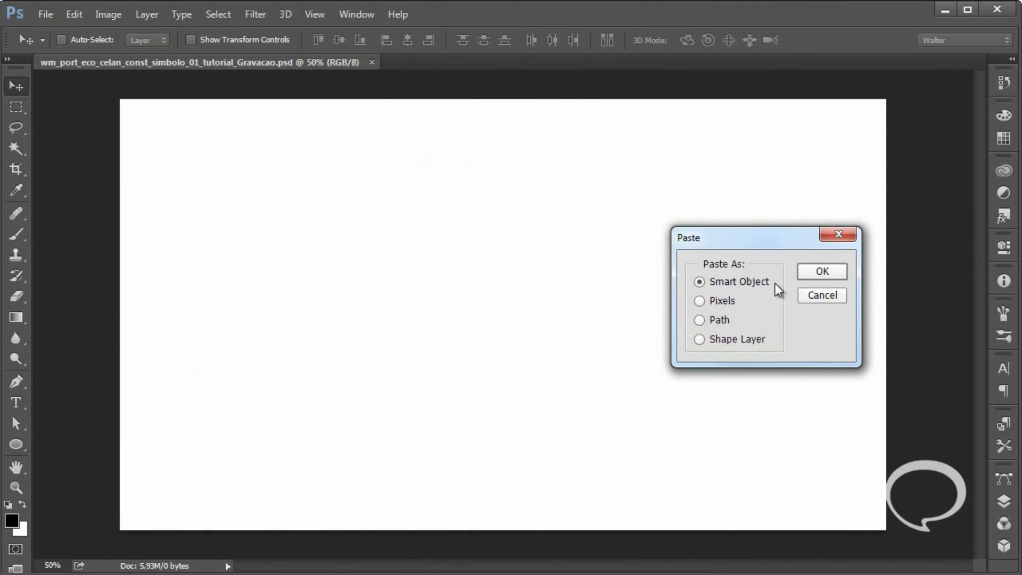
click(809, 277)
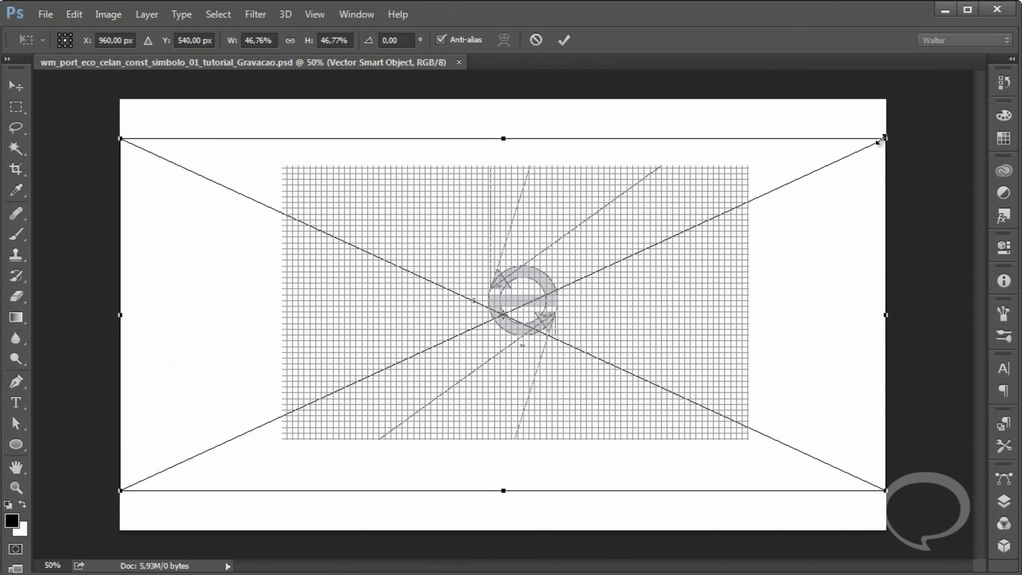
- Scale the pasted artwork proportionally to 230% and position it so the symbol sits centrally on the canvas
drag(882, 138, 944, 111)
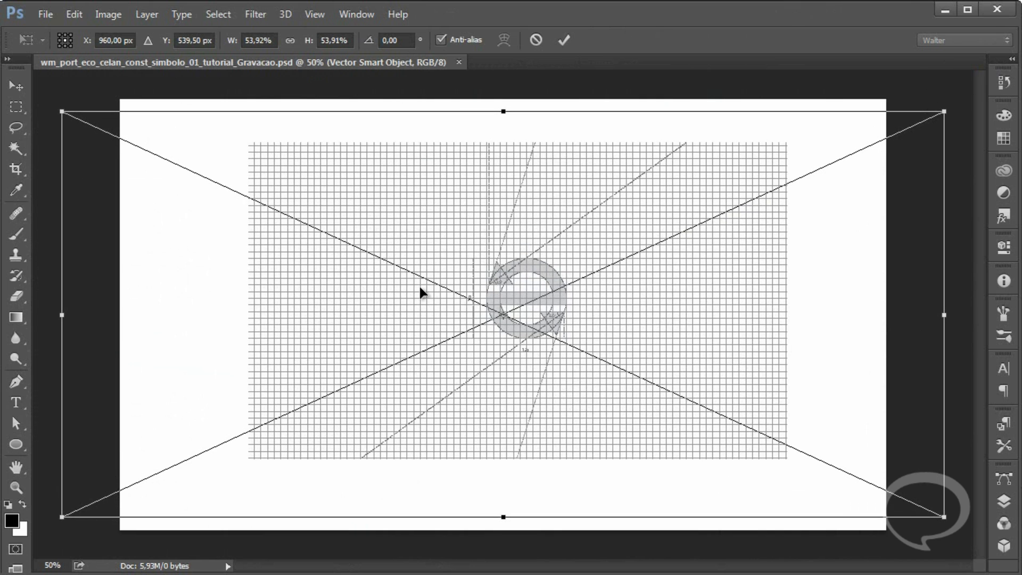
click(290, 40)
click(232, 42)
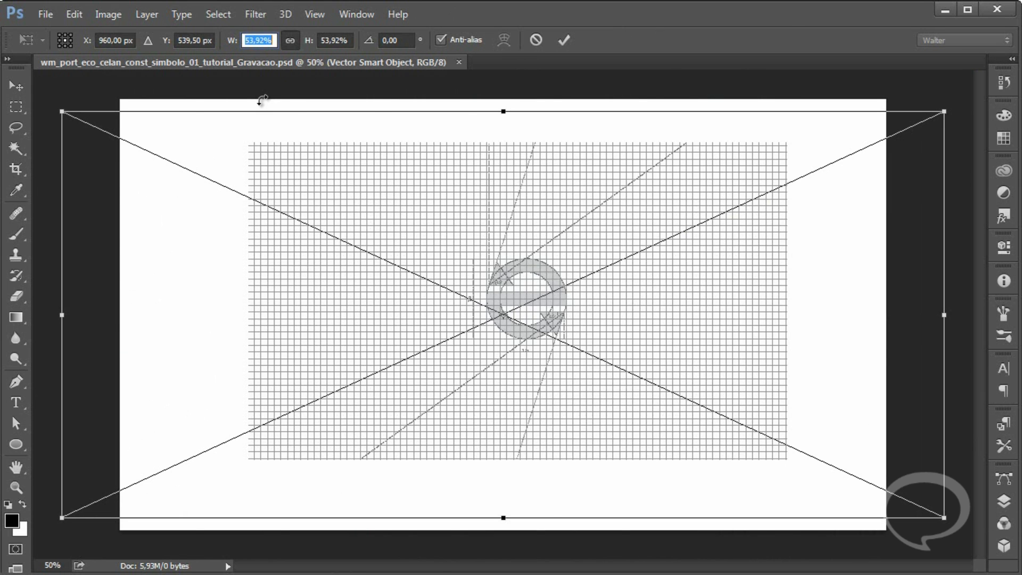
text(230)
drag(543, 278, 549, 301)
key(Return)
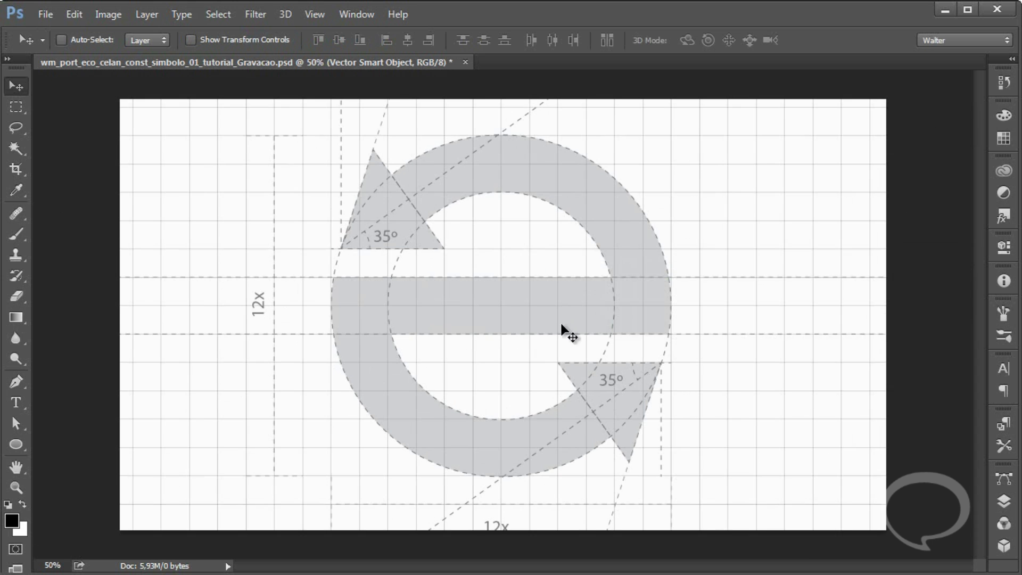
- Open the source artwork of the Vector Smart Object layer in Illustrator and select all of it
click(1004, 501)
click(968, 445)
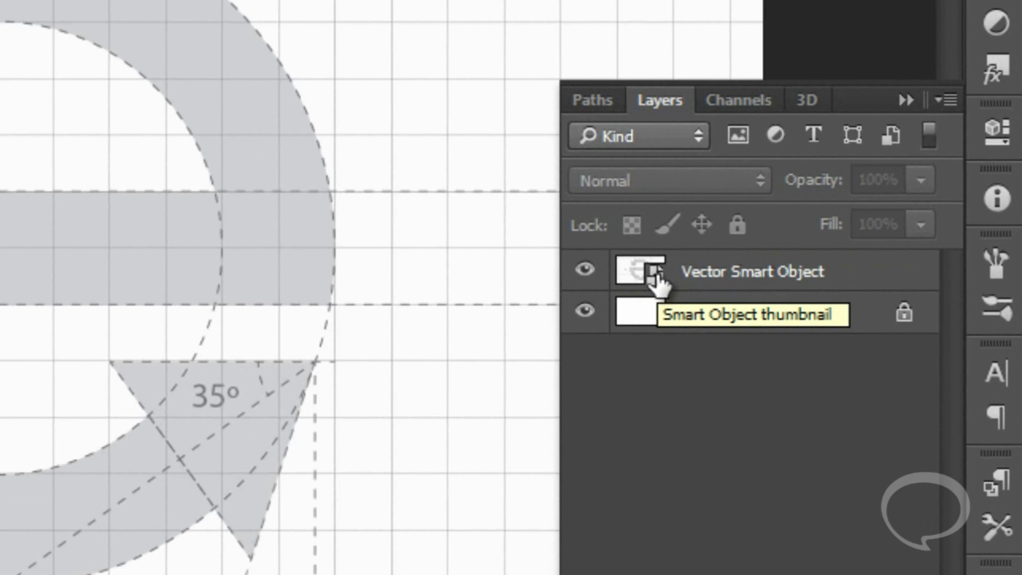
double_click(655, 274)
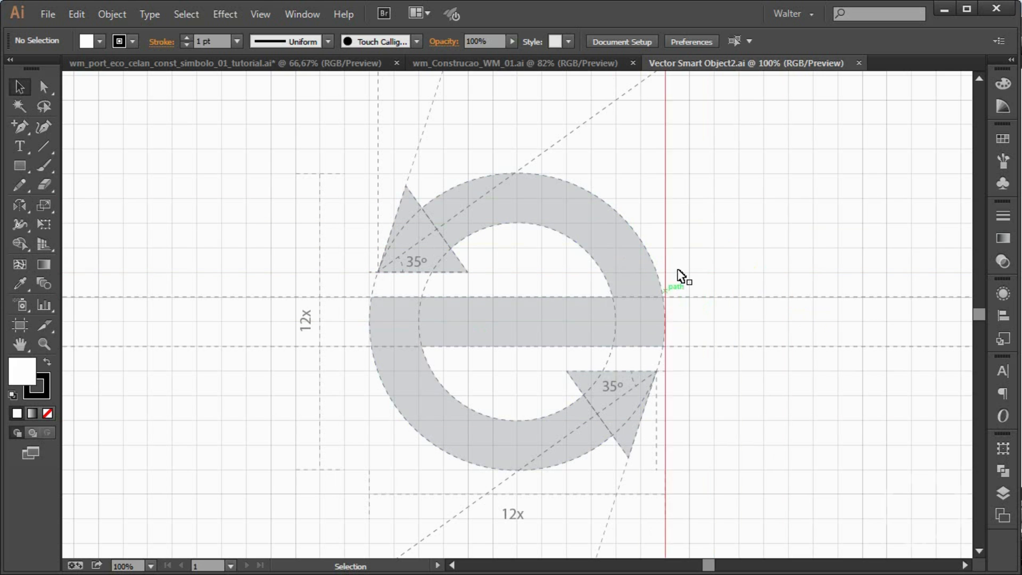
key(ctrl+a)
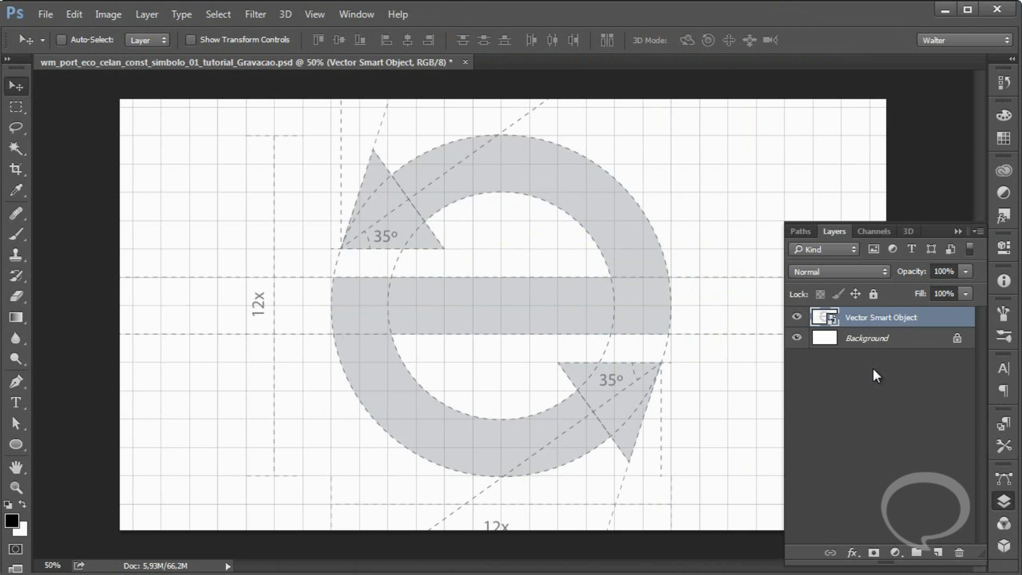
- Rename the Vector Smart Object layer as Original_Illustrator in Photoshop
double_click(868, 318)
text(Original_Illust)
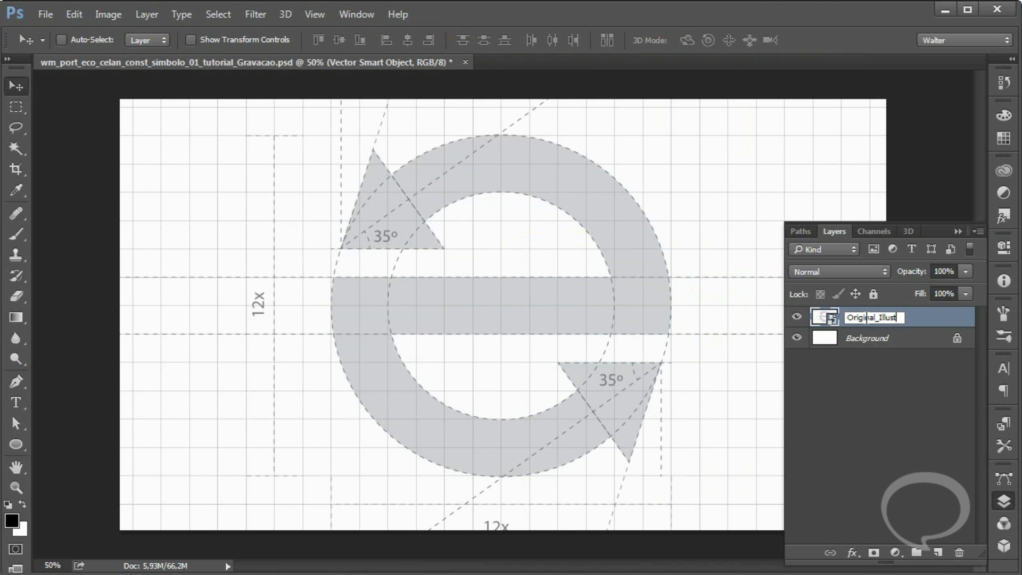
text(rator)
key(Return)
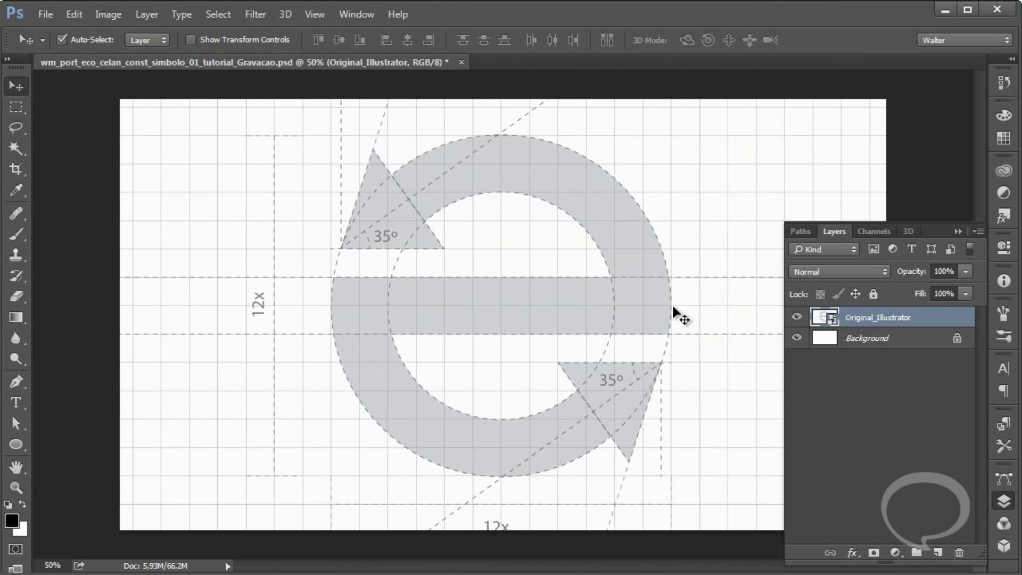
- Examine the free transform bounds of the Original_Illustrator layer beyond the canvas edges
key(ctrl+minus)
key(ctrl+t)
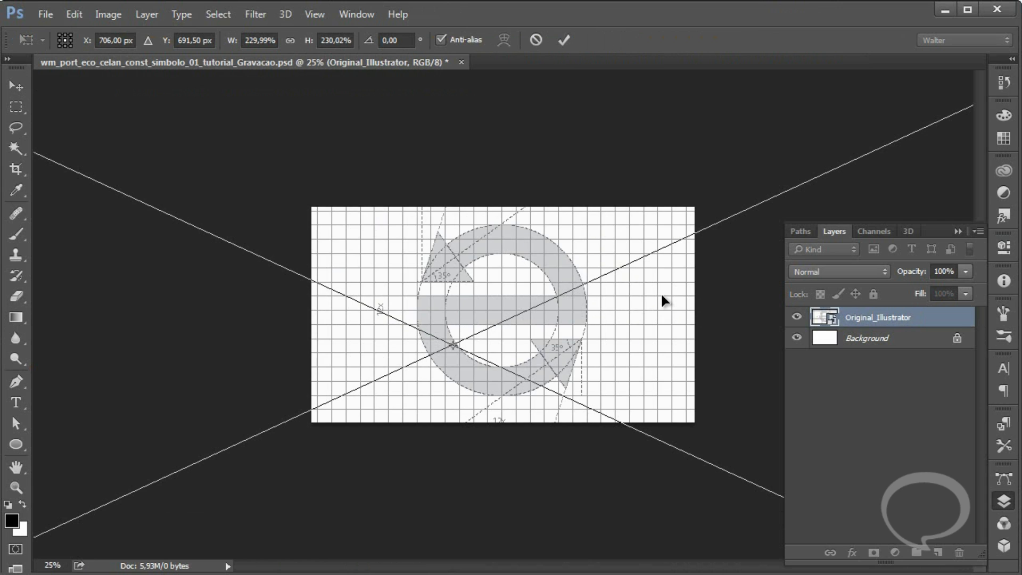
key(ctrl+minus)
key(ctrl+minus)
key(ctrl+minus)
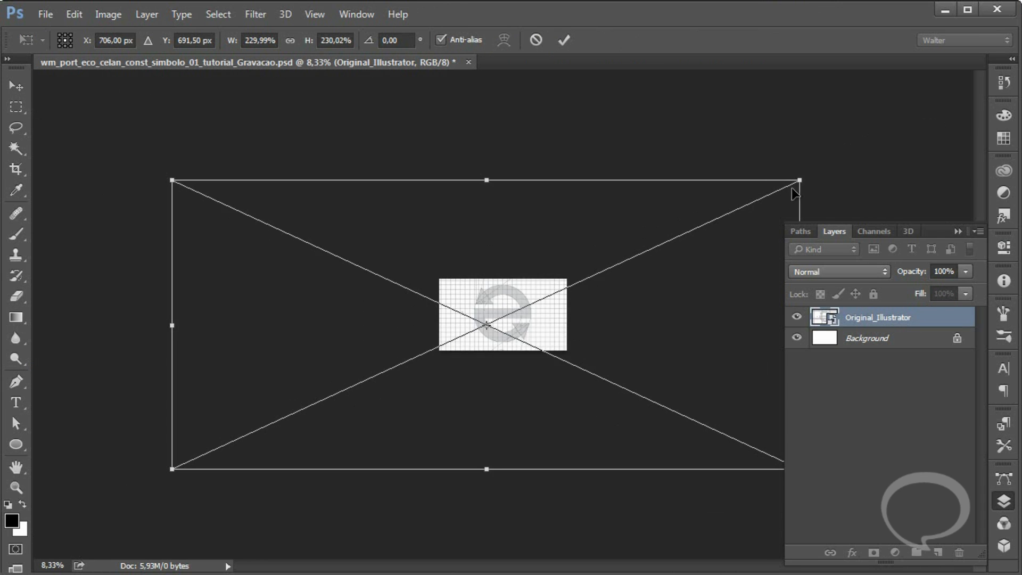
drag(793, 180, 733, 170)
key(Return)
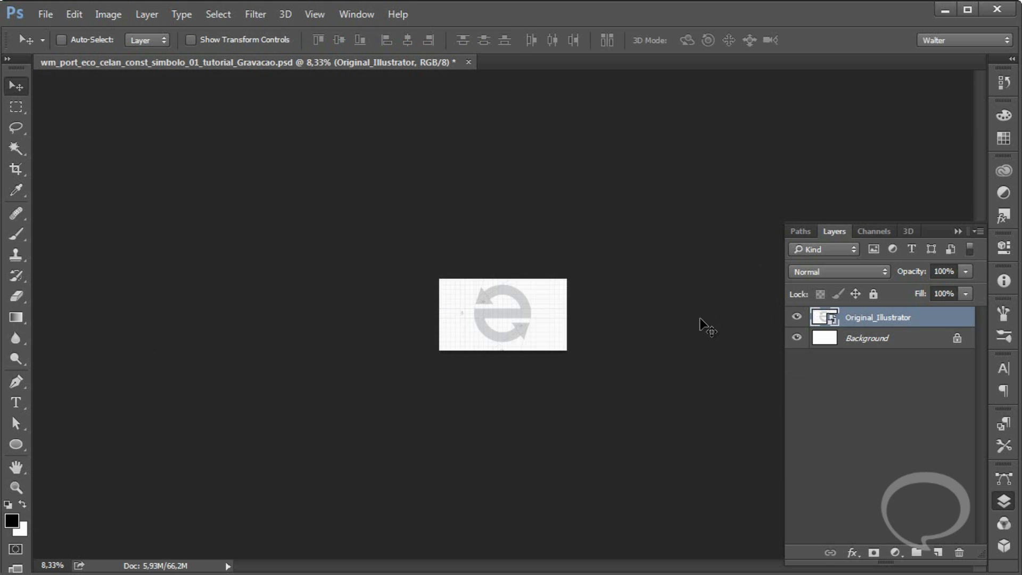
key(ctrl+plus)
key(ctrl+plus)
key(ctrl+plus)
key(ctrl+plus)
key(ctrl+plus)
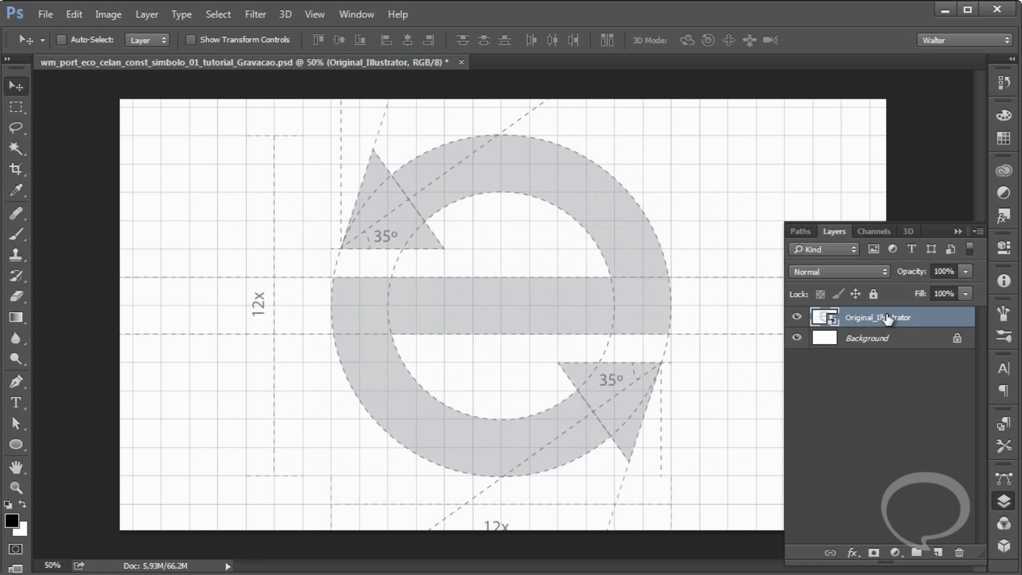
- Convert the Original_Illustrator layer to a Smart Object and rename it Final
right_click(887, 317)
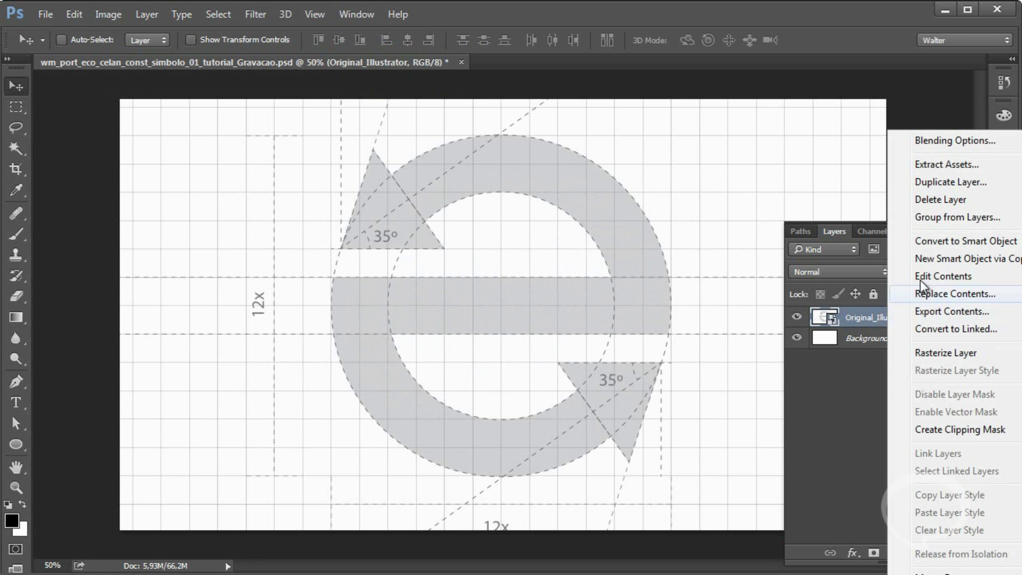
click(945, 242)
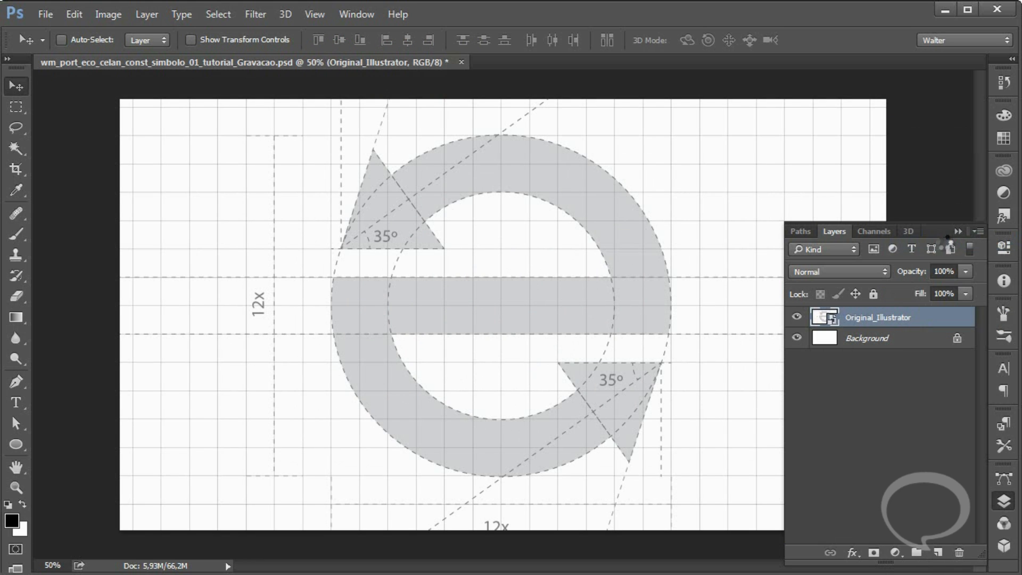
double_click(883, 318)
text(Fin)
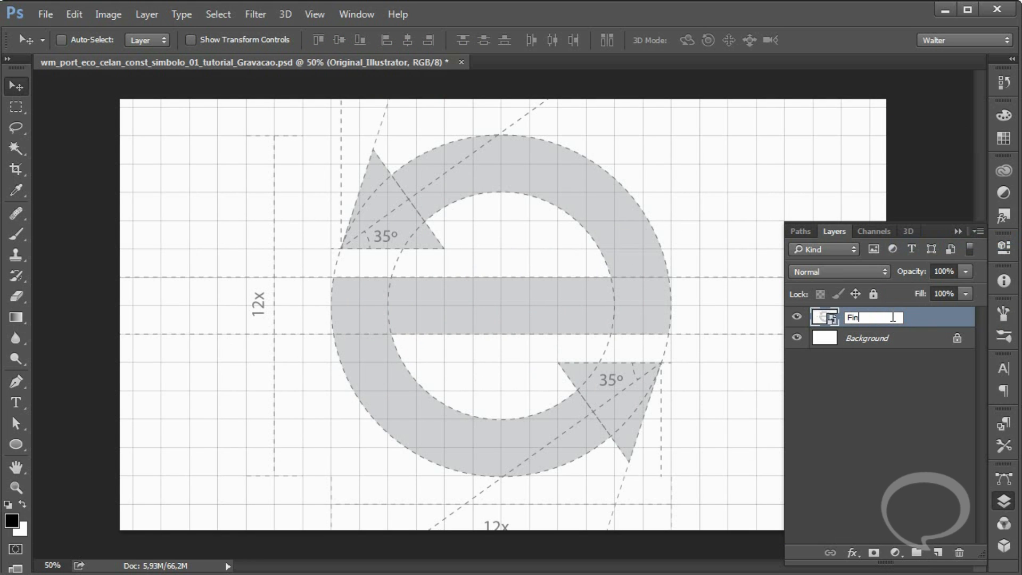
text(al)
key(Return)
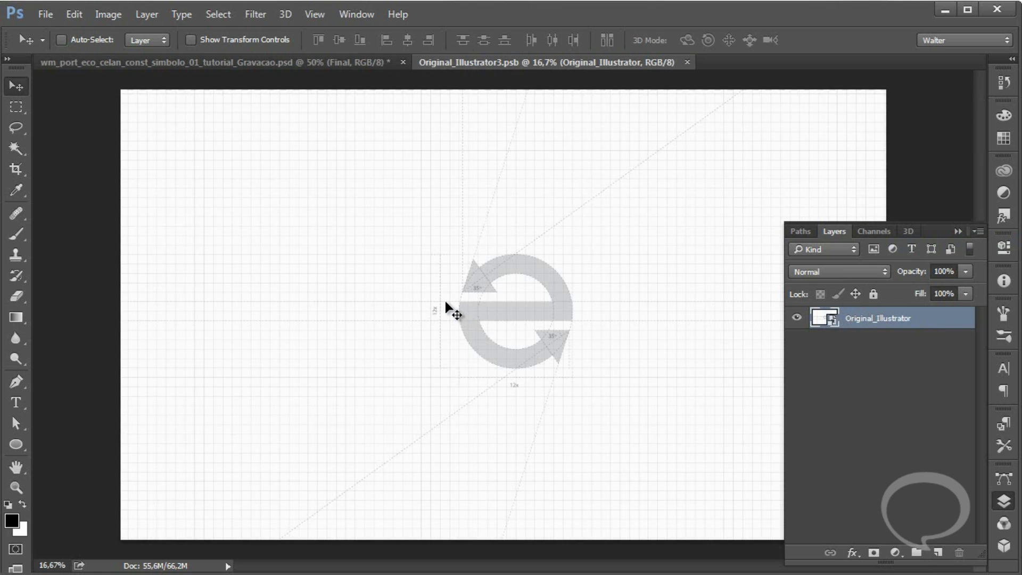
- Add the text "Uma frase qualquer" inside the Final smart object's contents, save them and view the main document
key(ctrl+v)
key(ctrl+s)
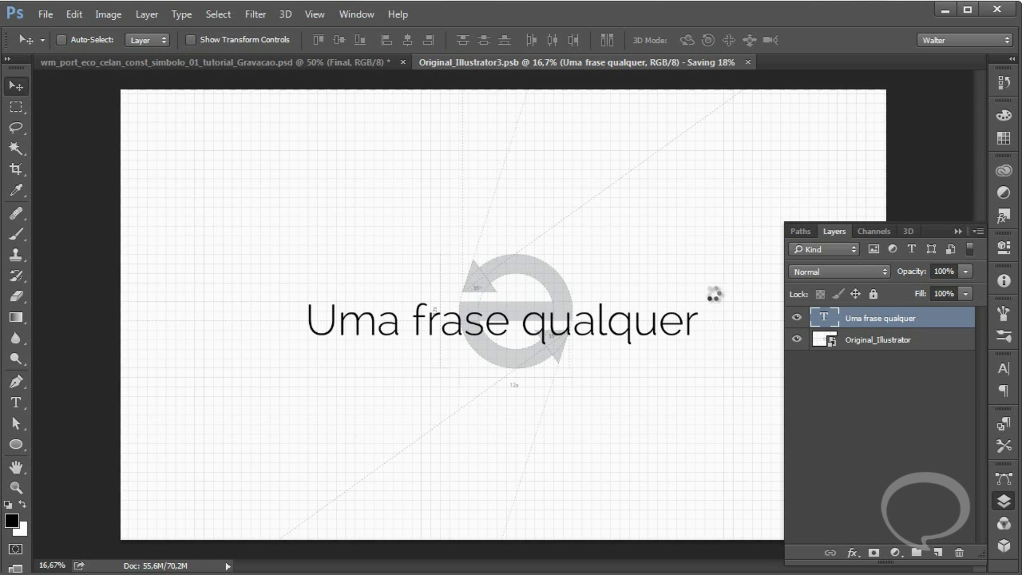
click(327, 63)
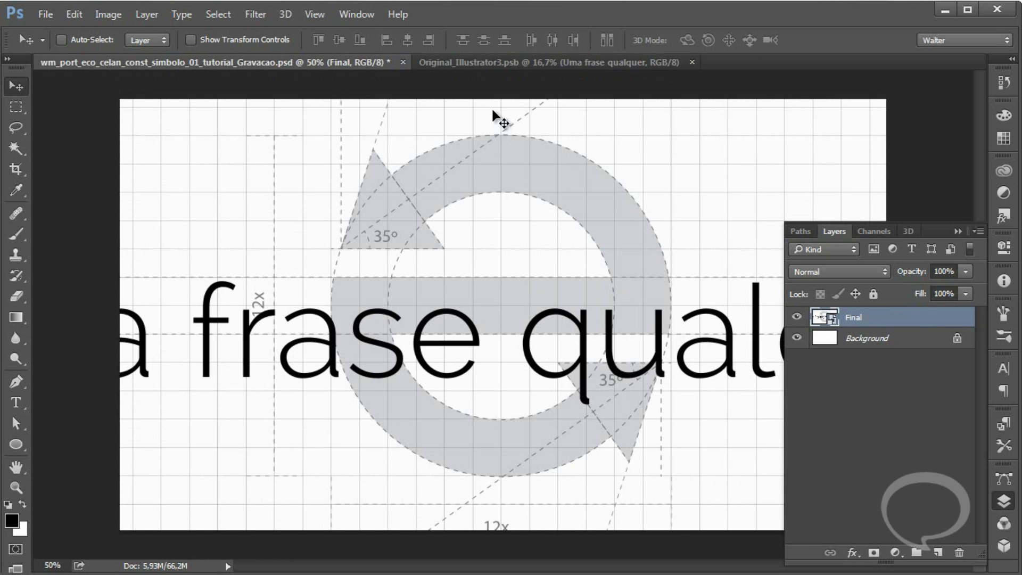
- Delete the text layer from the smart object's contents, close them with changes saved, and save the main document
click(528, 71)
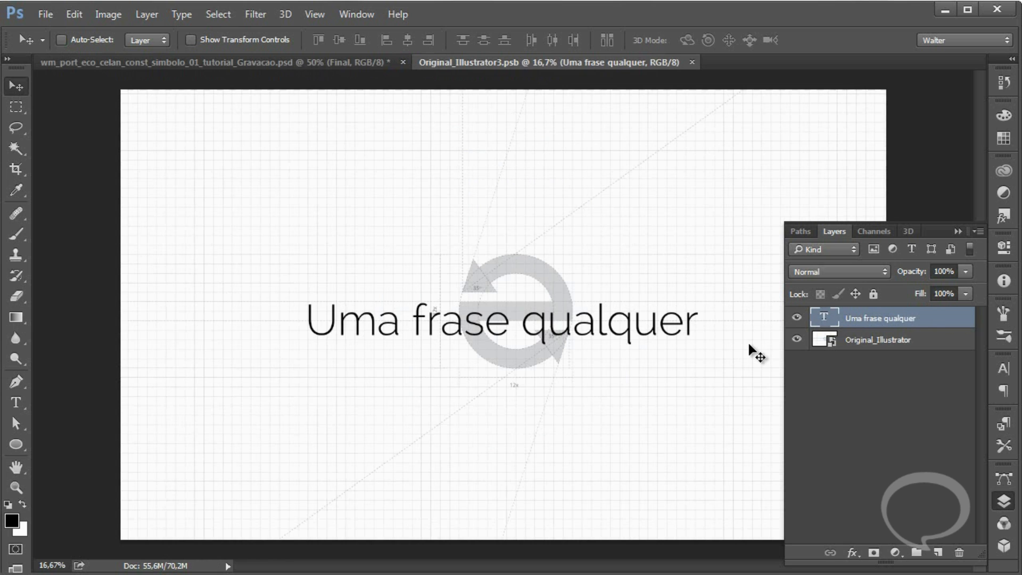
key(Delete)
key(ctrl+w)
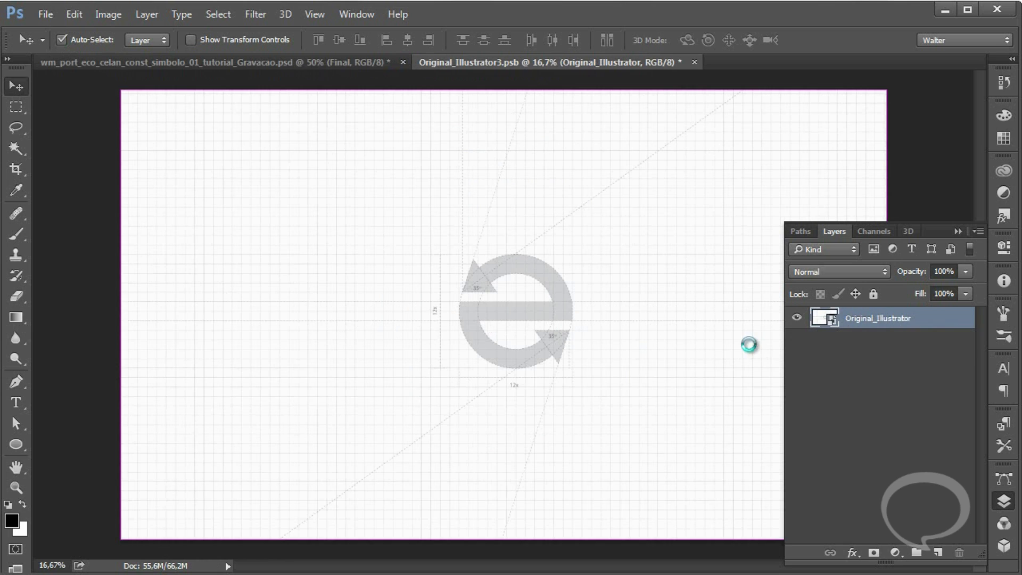
click(725, 310)
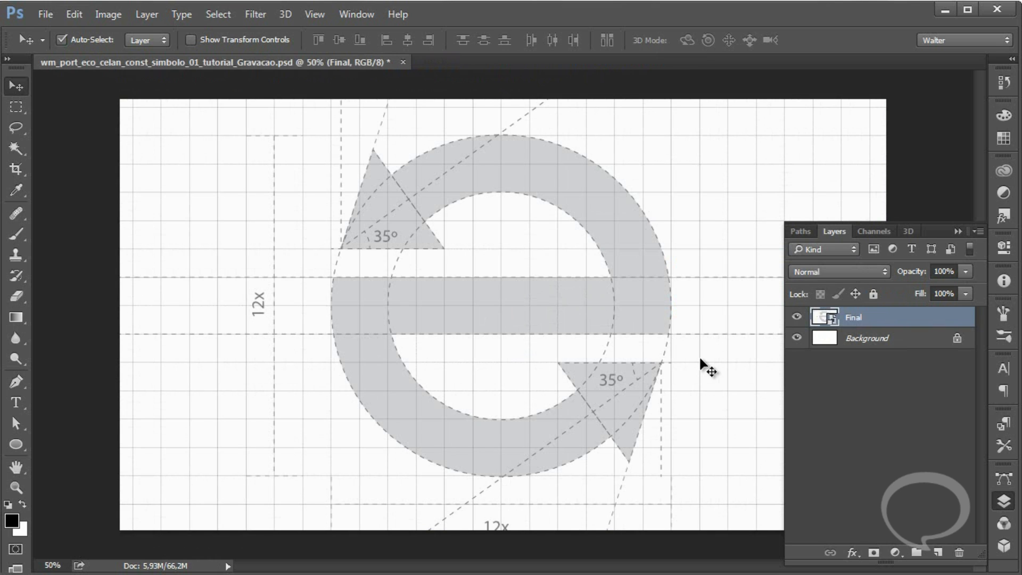
key(ctrl+s)
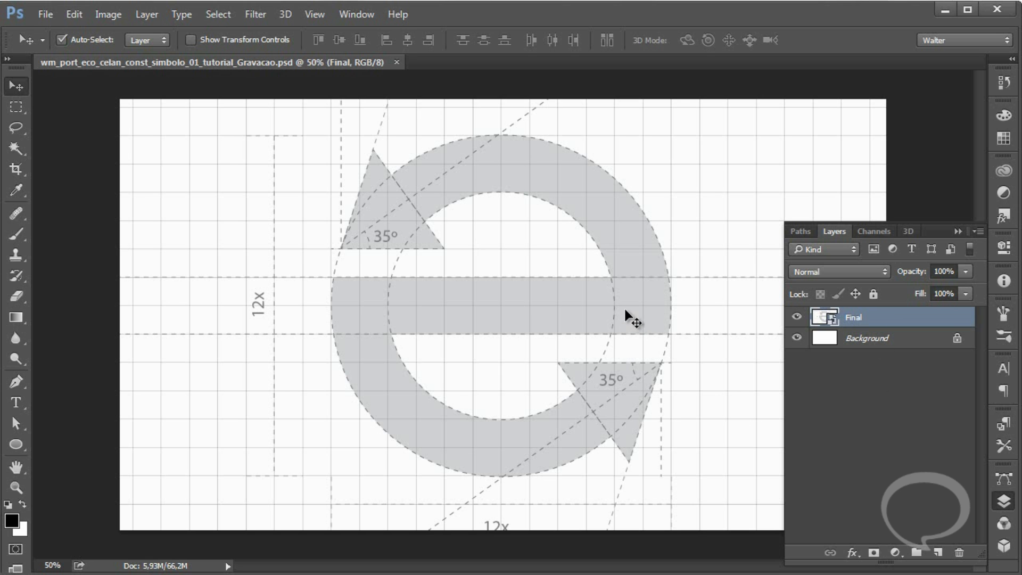
- Distort the Final layer into a tilted perspective, scaled to about 119.6% by 117.1% and rotated about -13.6°
key(ctrl+t)
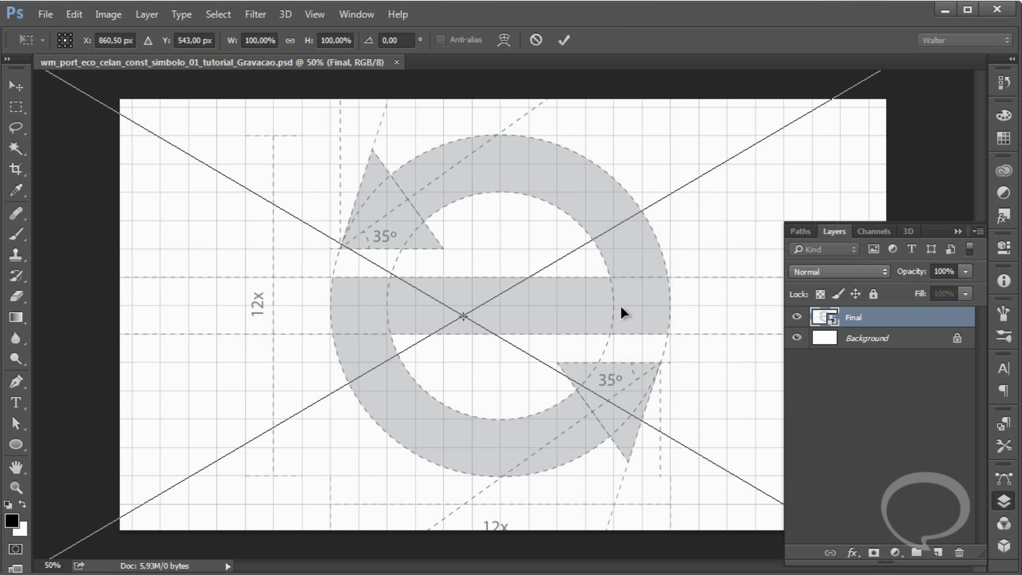
key(ctrl+0)
drag(871, 91, 755, 127)
drag(108, 91, 100, 134)
drag(108, 539, 203, 517)
click(1003, 501)
drag(871, 539, 872, 488)
drag(100, 135, 119, 136)
drag(849, 292, 846, 222)
drag(680, 196, 678, 203)
drag(712, 85, 739, 55)
key(ctrl+minus)
drag(679, 119, 722, 78)
drag(598, 275, 598, 285)
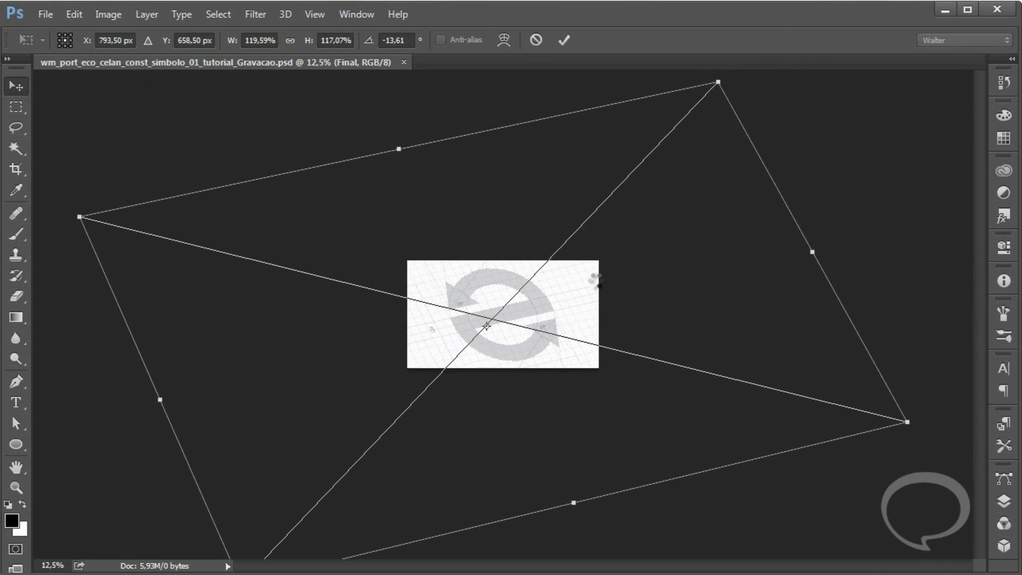
key(Return)
- Refine the Final layer's perspective by transforming it again, adjusting its corners and shifting its position
key(ctrl+plus)
key(ctrl+plus)
key(ctrl+plus)
key(ctrl+t)
key(ctrl+minus)
key(ctrl+minus)
key(ctrl+minus)
drag(812, 250, 812, 247)
drag(718, 82, 711, 98)
drag(905, 419, 889, 404)
drag(631, 378, 626, 382)
drag(707, 101, 698, 113)
drag(549, 299, 546, 309)
key(Return)
- Pull the upper-right corner of the Final layer outward, giving about 126.5% by 126.8% scale and -15.5° rotation
key(ctrl+plus)
key(ctrl+plus)
key(ctrl+plus)
key(ctrl+t)
key(ctrl+minus)
key(ctrl+minus)
key(ctrl+minus)
drag(691, 114, 714, 97)
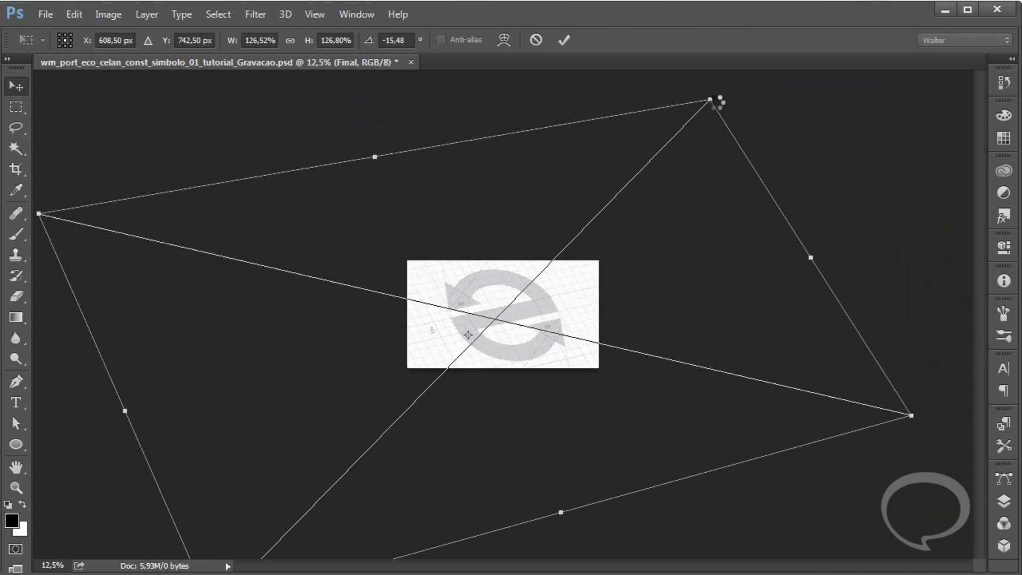
key(Return)
key(ctrl+plus)
key(ctrl+plus)
key(ctrl+plus)
drag(737, 335, 730, 336)
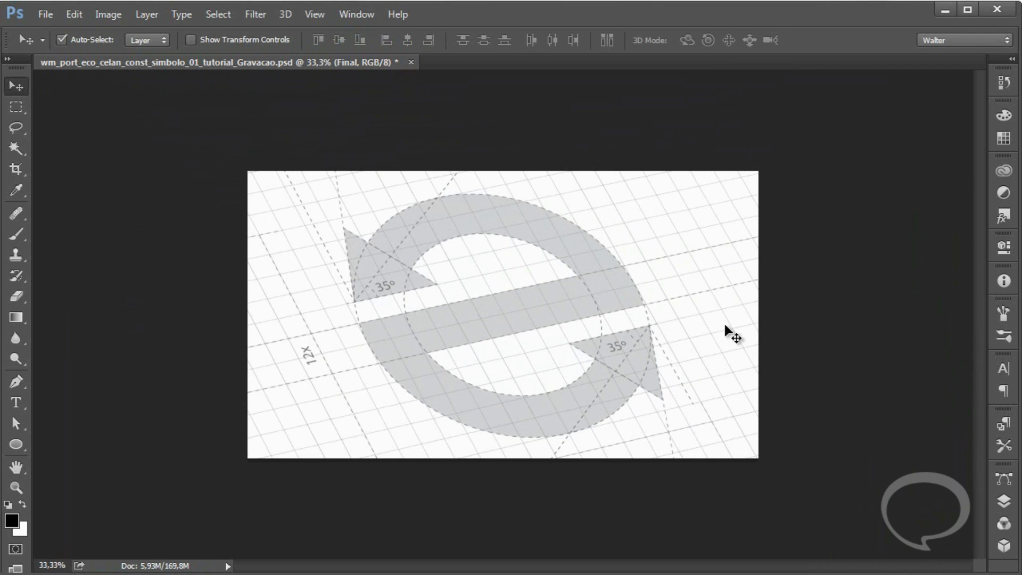
- Stretch the Final layer's left corners and reposition it, at about 132.2% by 150.5% scale and -19° rotation, and save the document
key(ctrl+t)
key(ctrl+minus)
key(ctrl+minus)
key(ctrl+minus)
drag(41, 214, 62, 172)
key(ctrl+minus)
drag(307, 510, 291, 547)
drag(574, 305, 558, 312)
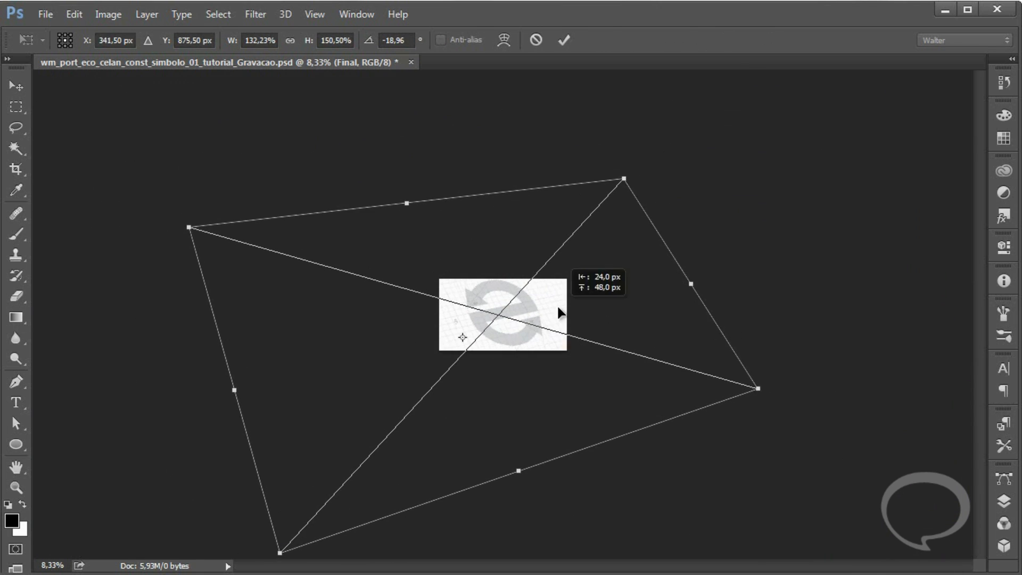
key(Return)
key(ctrl+plus)
key(ctrl+plus)
key(ctrl+plus)
key(ctrl+plus)
key(ctrl+plus)
key(ctrl+s)
- Open the Final smart object's contents and place the paper texture image 830547_593395726 above the Original_Illustrator layer
click(1004, 501)
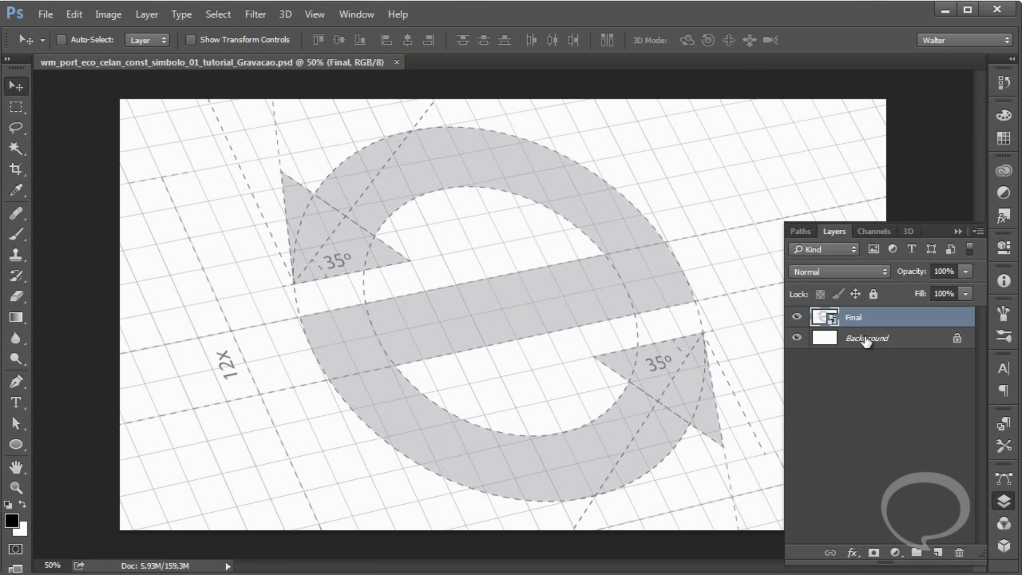
double_click(832, 318)
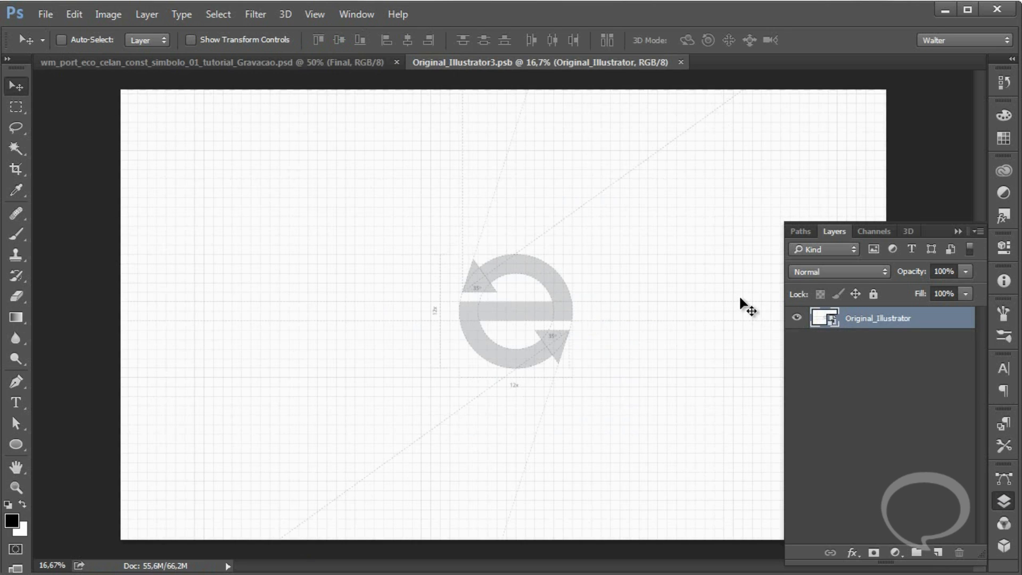
drag(769, 263, 508, 309)
key(Return)
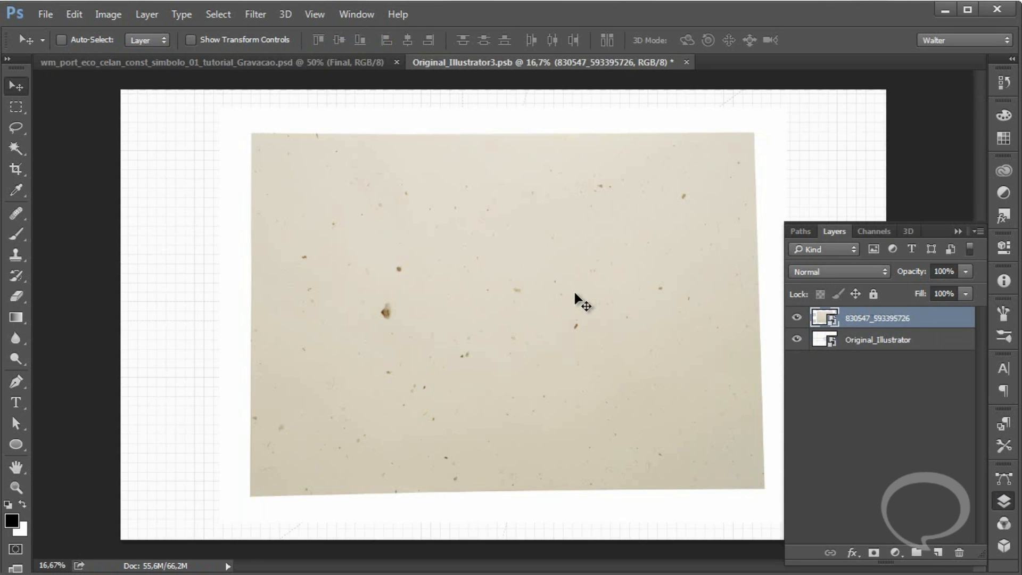
- Set the 830547_593395726 texture layer's blend mode to Multiply, save the smart object's contents and compare them with the main document
click(835, 271)
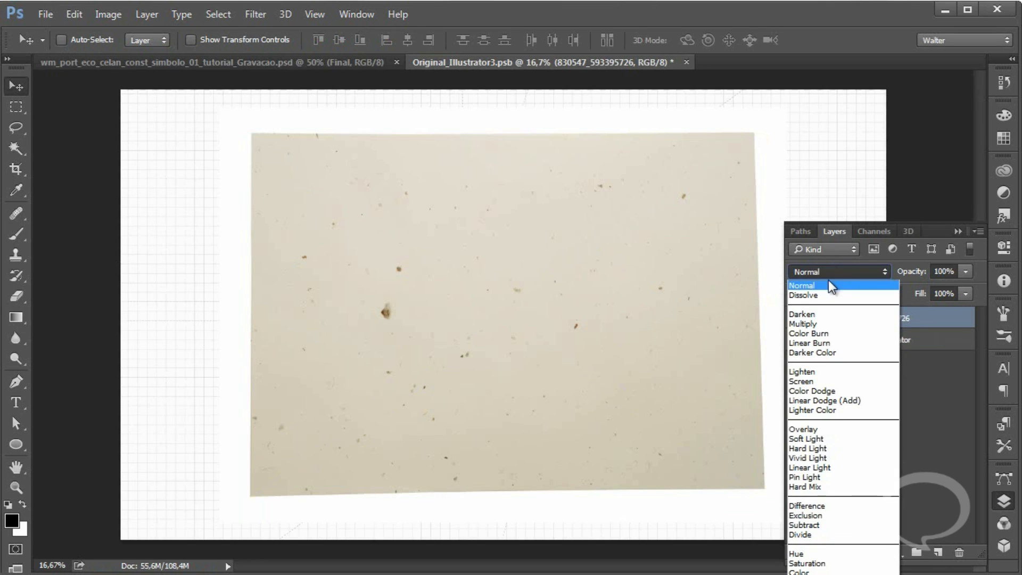
click(810, 319)
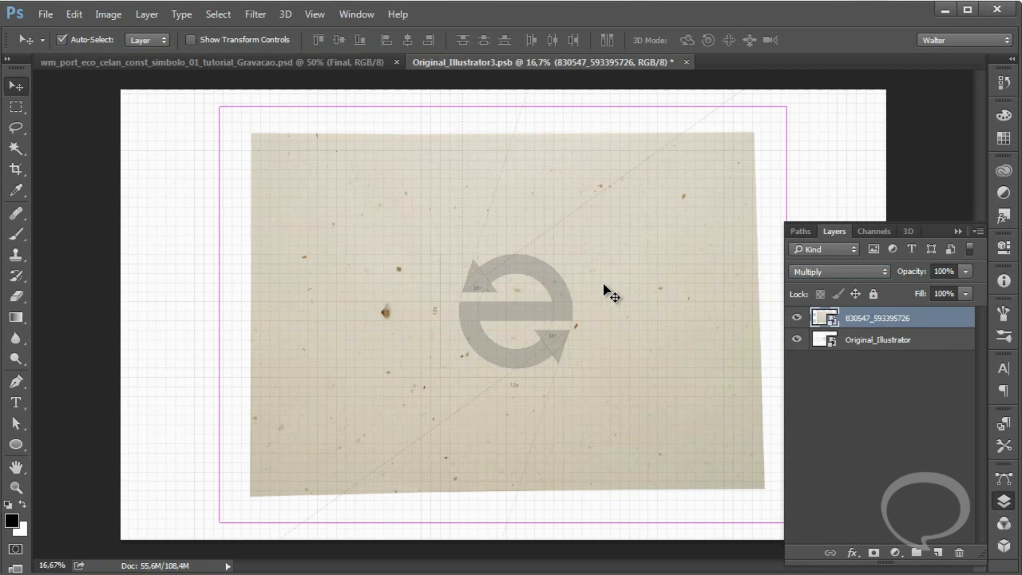
key(ctrl+s)
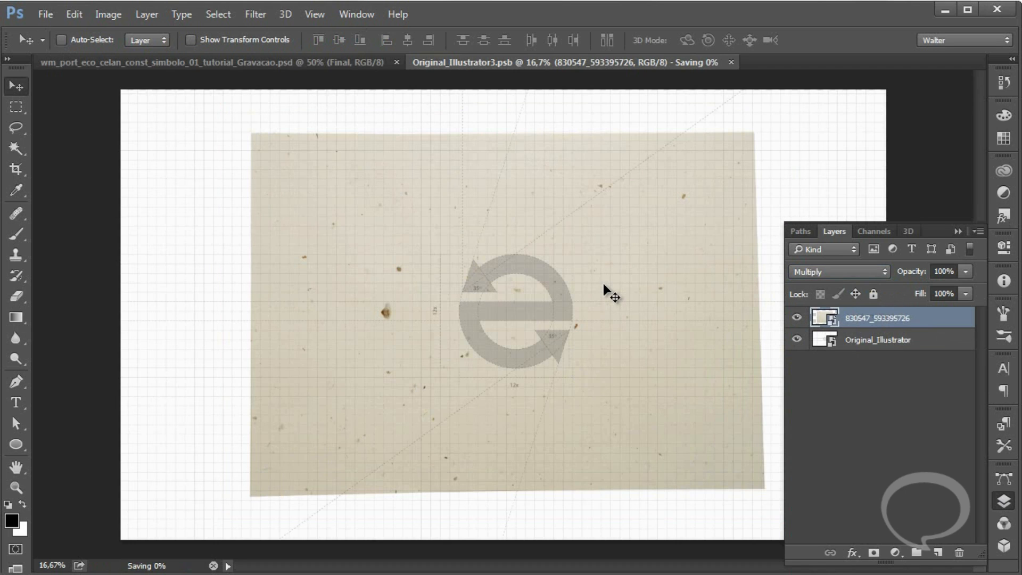
click(325, 63)
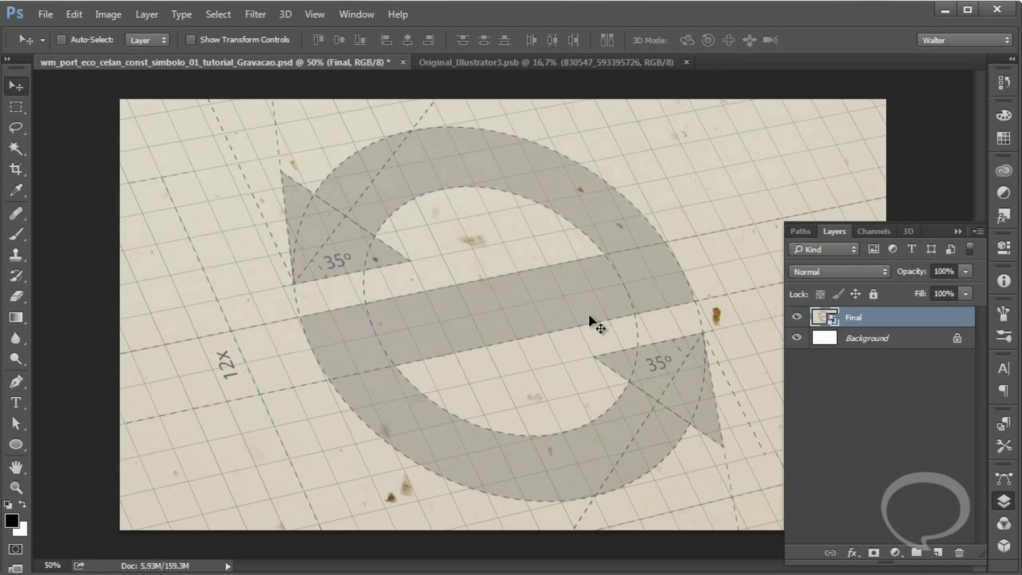
click(484, 62)
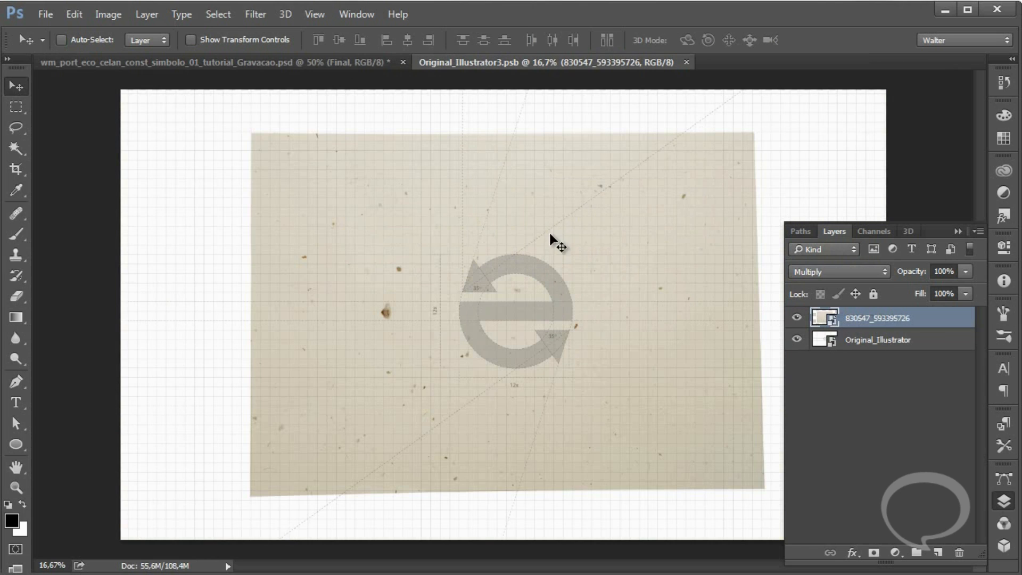
click(317, 65)
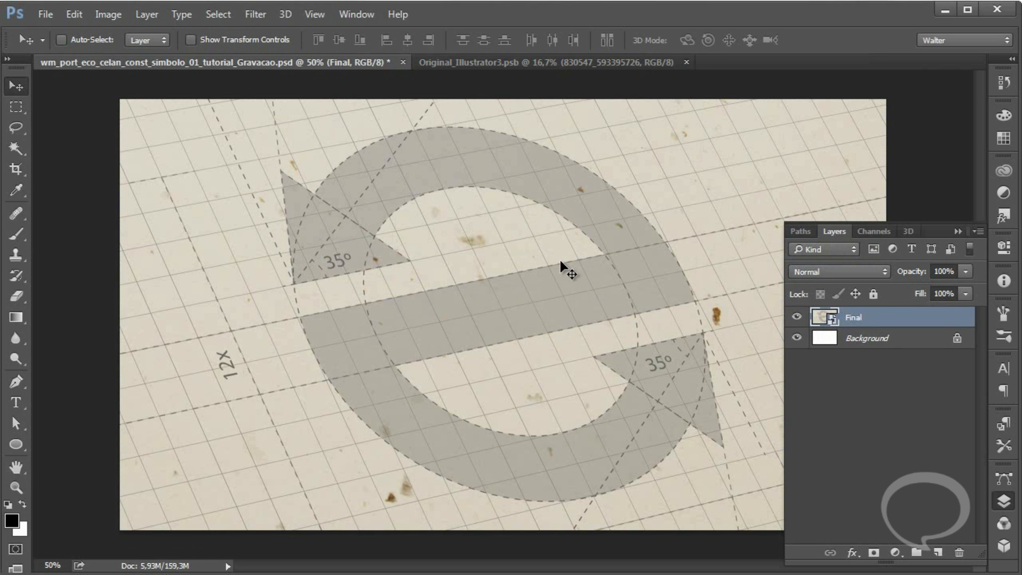
click(422, 64)
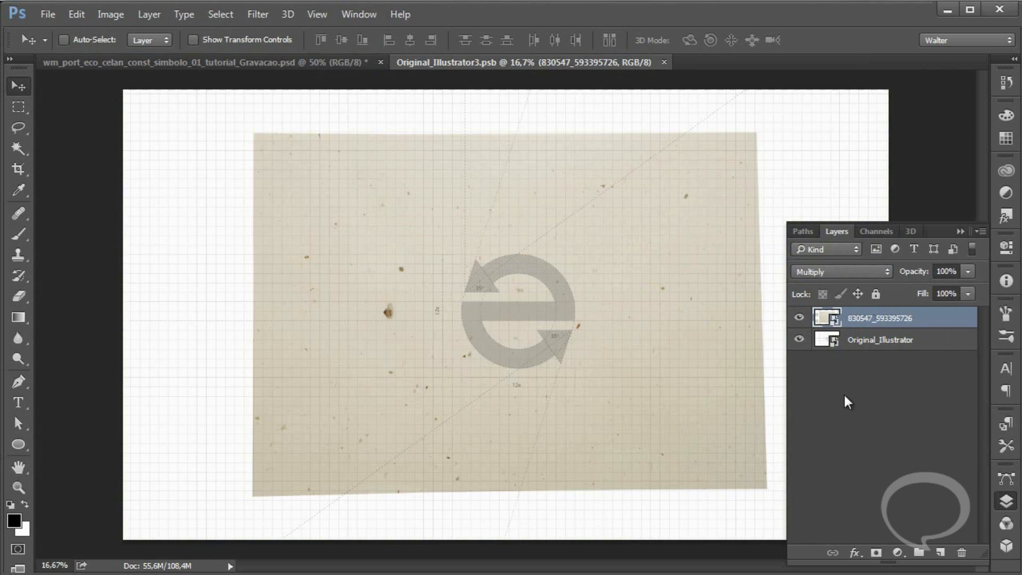
- Create a new layer named Bevel above the paper texture layer and fill it with white
key(ctrl+o)
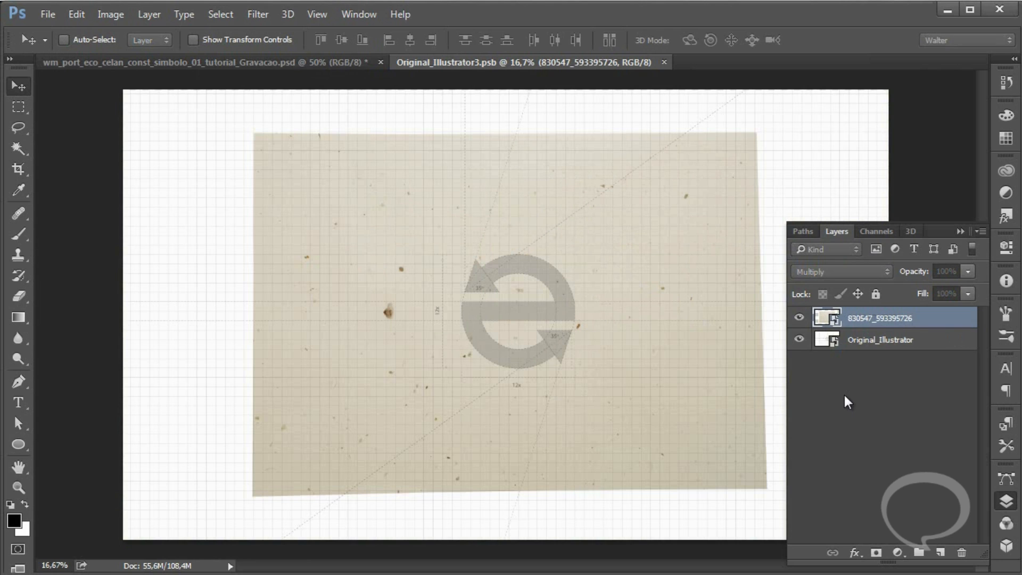
text(Bevel)
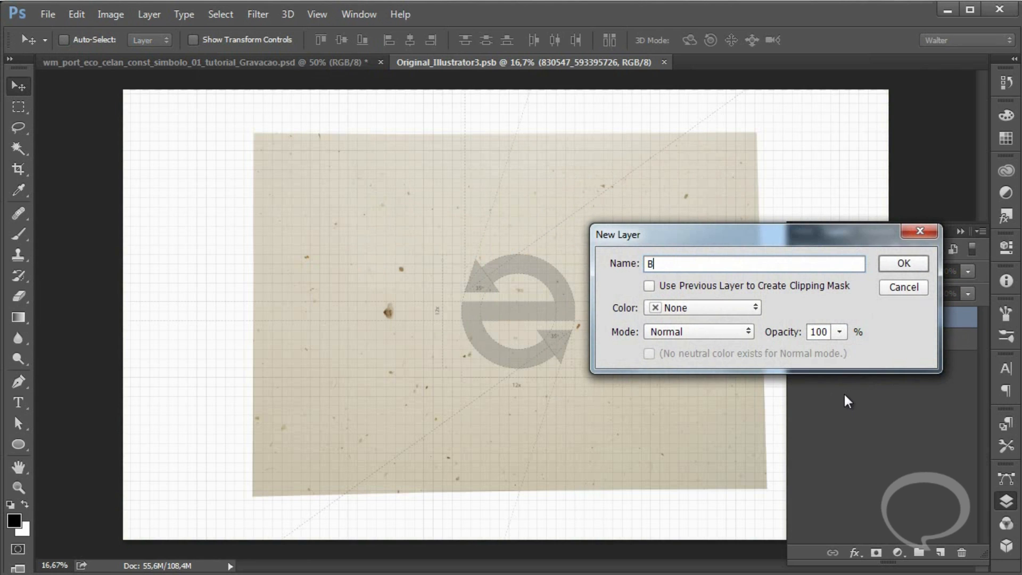
click(922, 265)
key(ctrl+BackSpace)
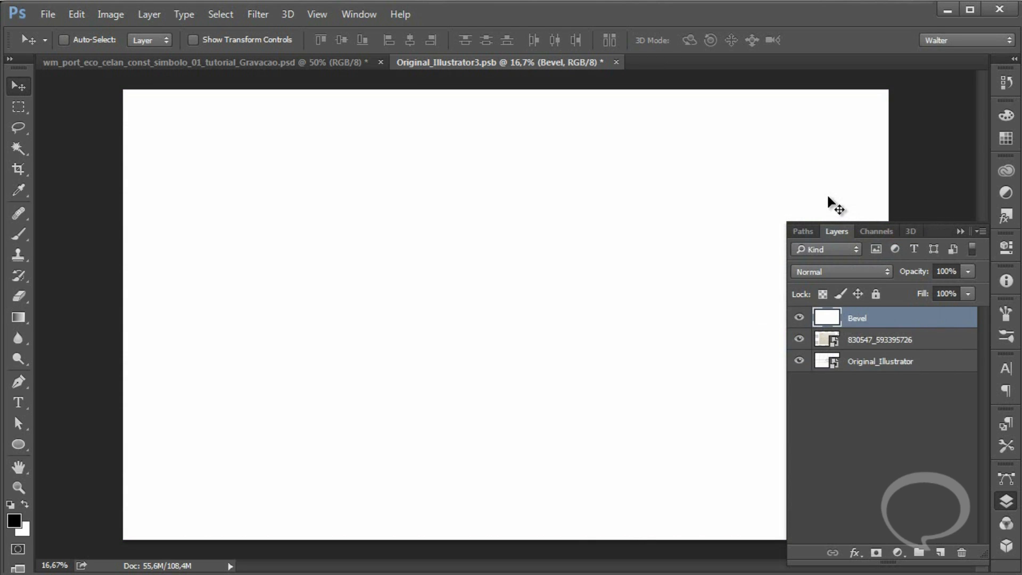
- Add a Bevel & Emboss effect with a pattern Texture to the Bevel layer, reducing the texture's scale slightly
double_click(941, 316)
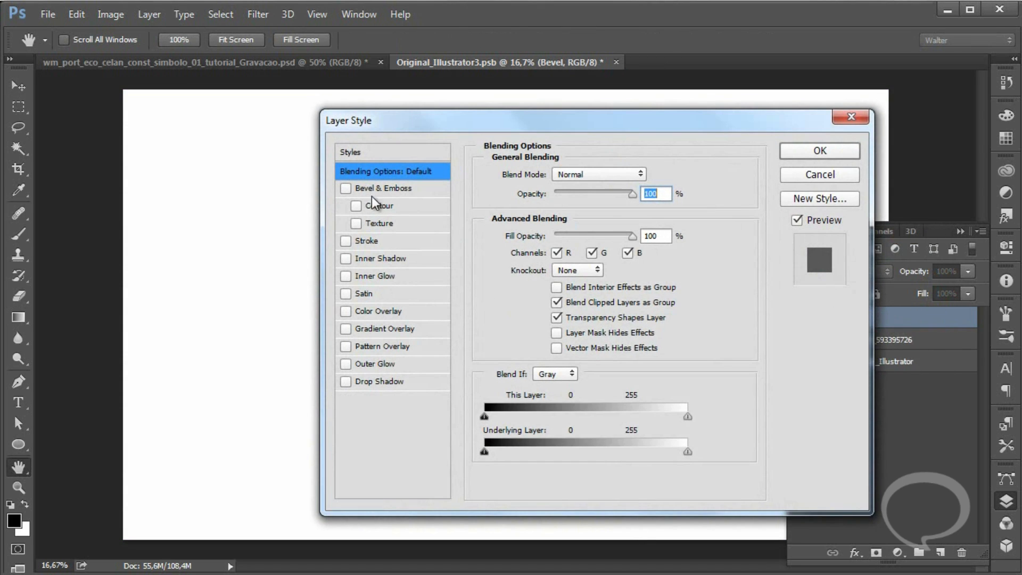
click(369, 224)
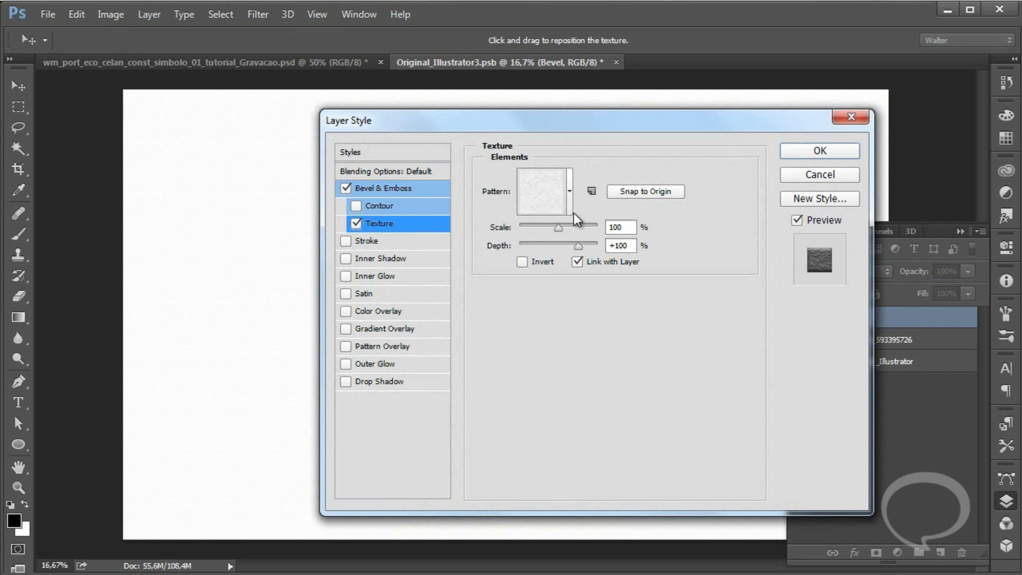
click(570, 192)
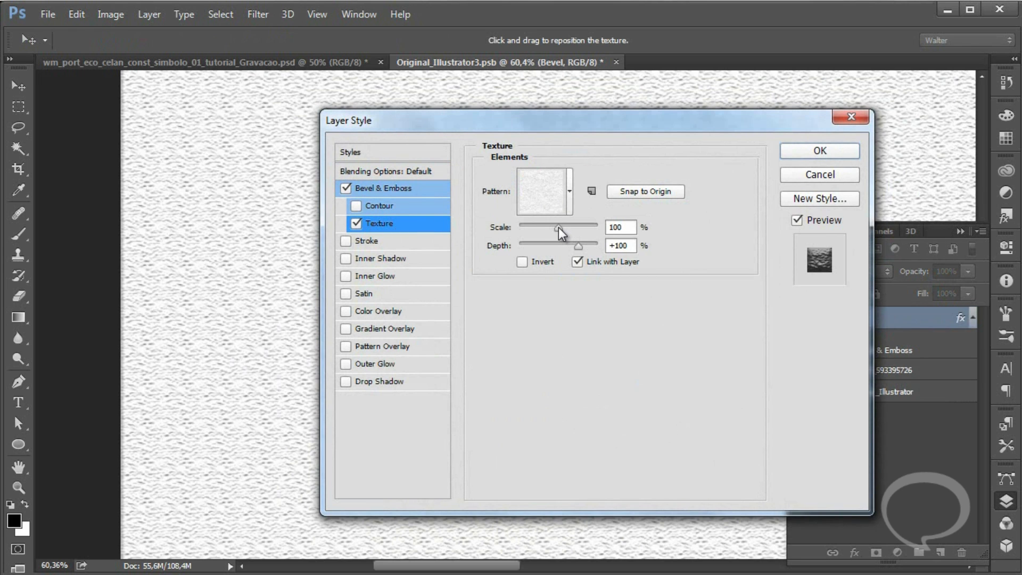
drag(557, 228, 554, 228)
click(828, 150)
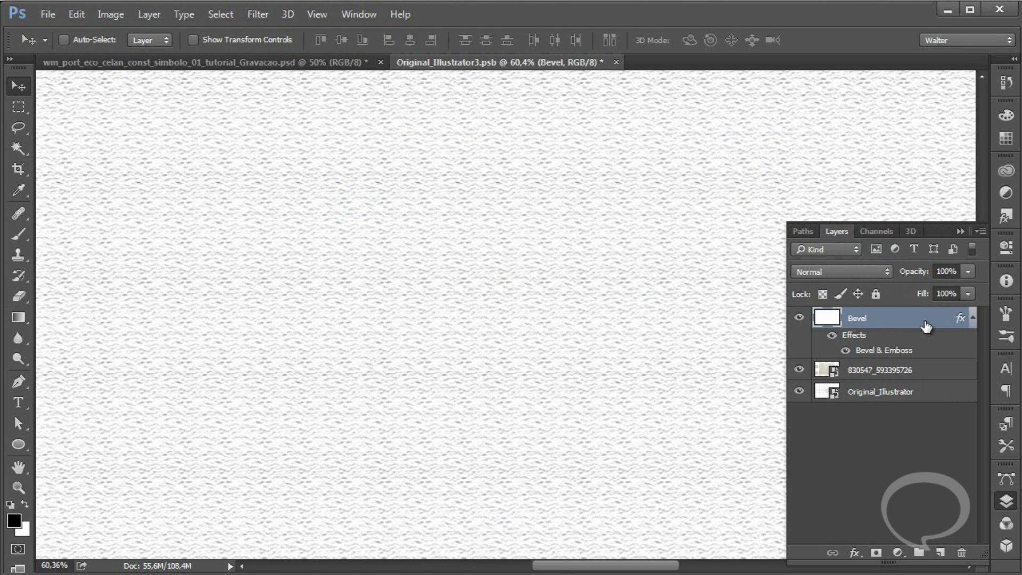
- Hide the 830547_593395726 layer and set the Bevel layer to Multiply at 28% opacity
click(799, 370)
click(871, 273)
click(853, 323)
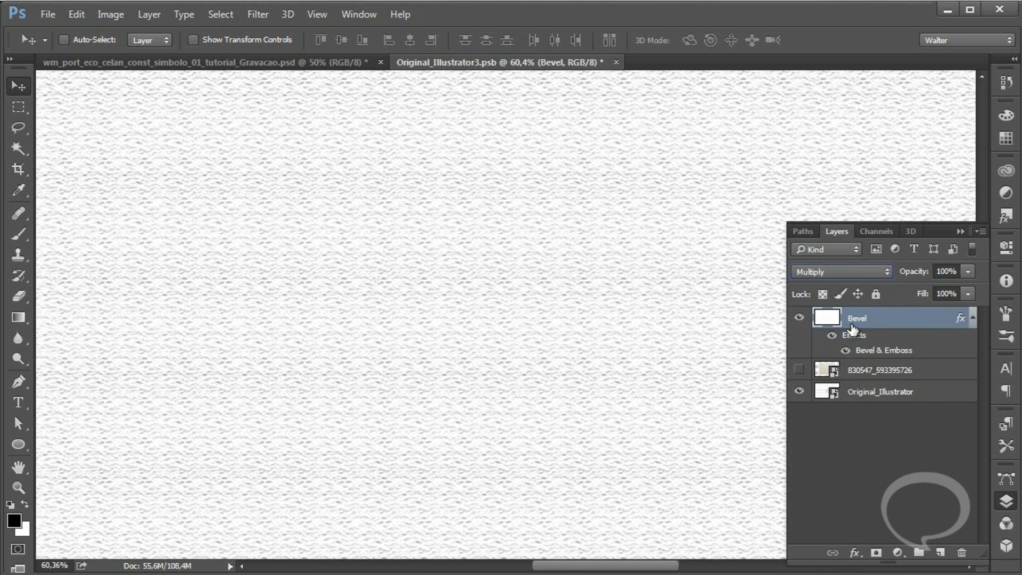
drag(913, 272, 869, 278)
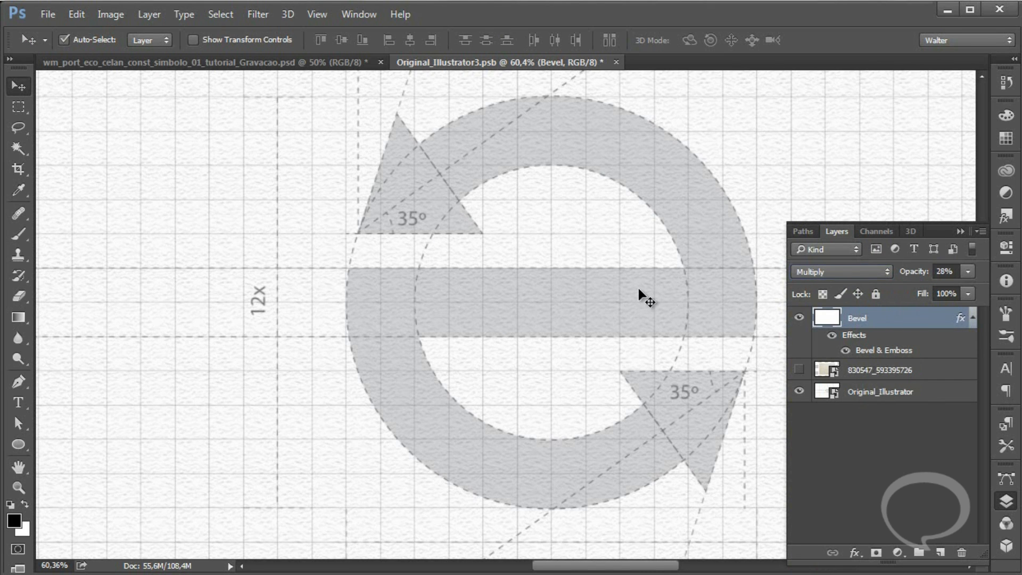
- Save the smart object's contents and examine the bevel texture up close in the main document
key(ctrl+s)
click(282, 62)
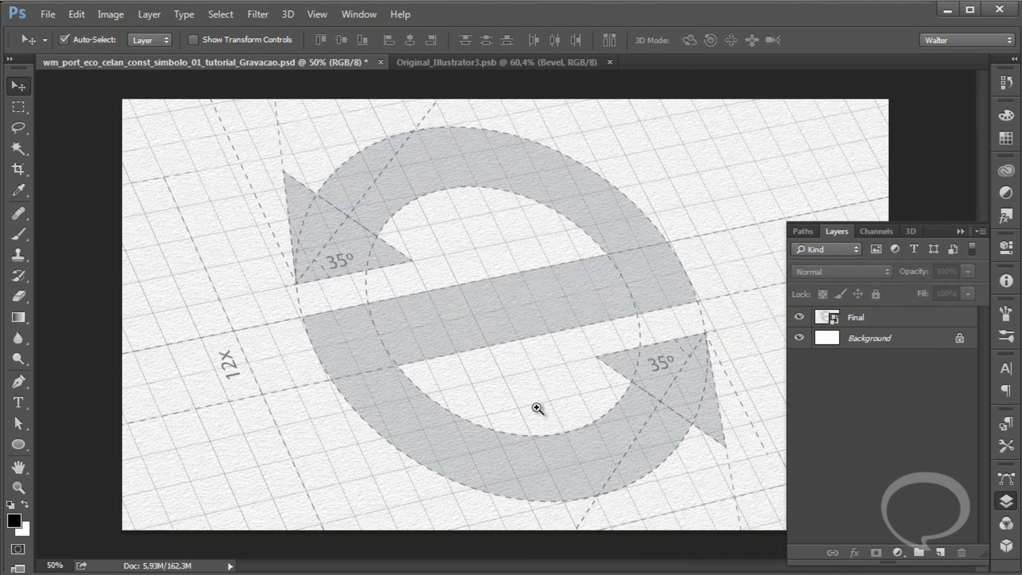
drag(516, 398, 577, 462)
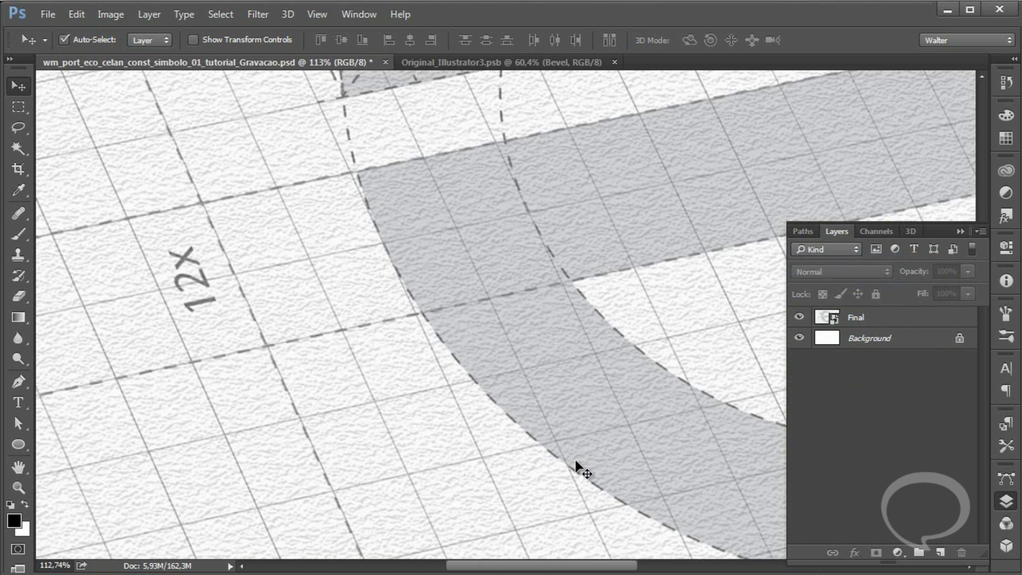
- Show the 830547_593395726 layer together with the Bevel layer, save the contents and inspect the combined textures in the main document
click(511, 62)
click(799, 318)
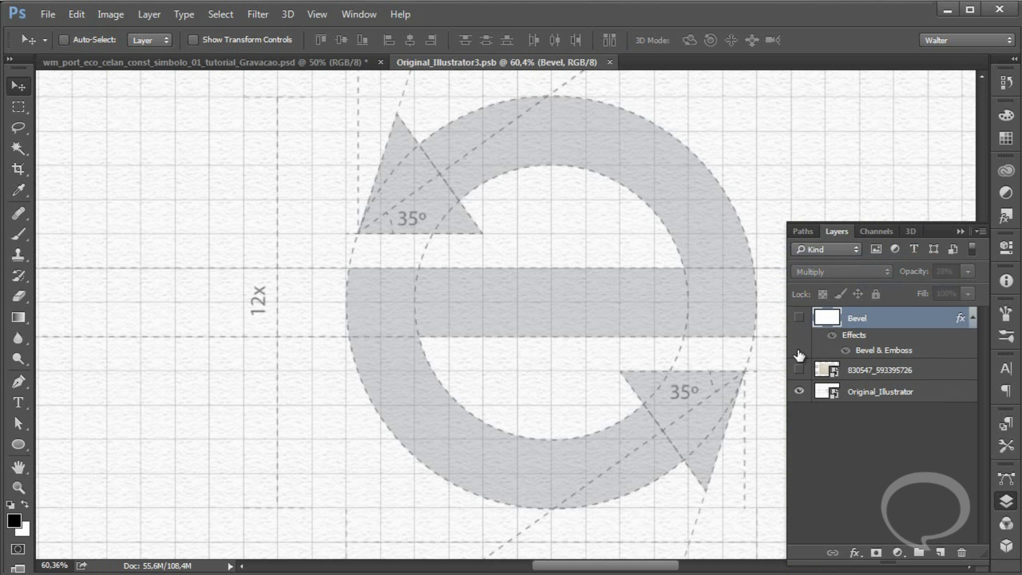
click(799, 370)
scroll(630, 349, down, 4)
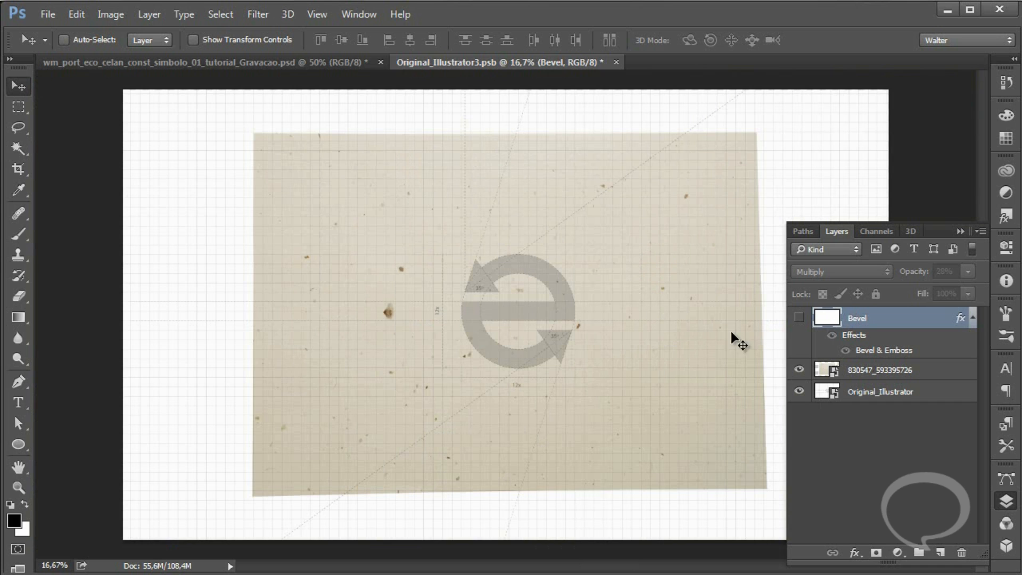
click(798, 317)
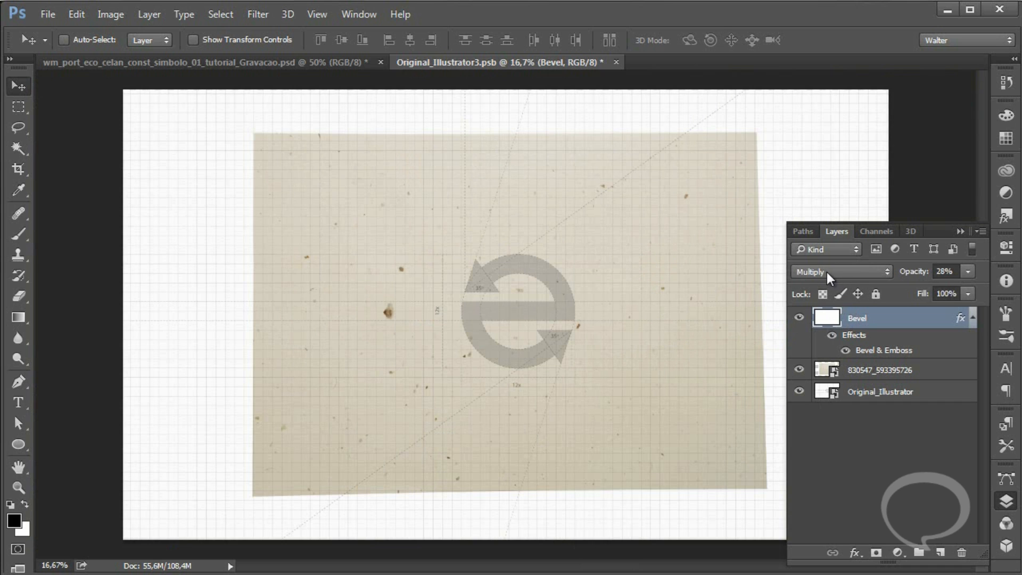
click(301, 62)
key(ctrl+space)
drag(139, 248, 482, 409)
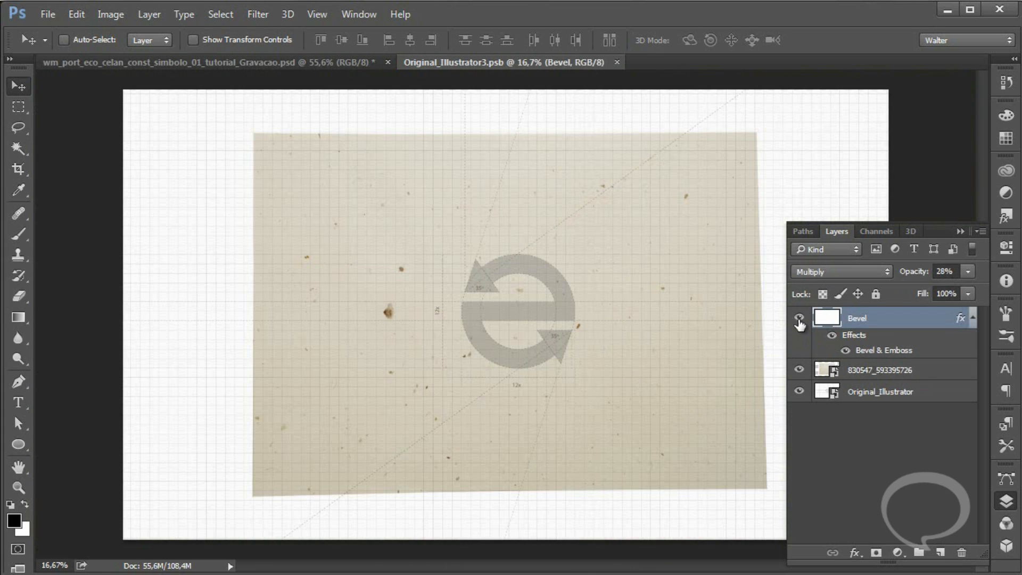
- Hide the Bevel and 830547_593395726 layers and give the Original_Illustrator layer a Pattern Overlay with the light grey paper pattern
click(799, 317)
click(799, 370)
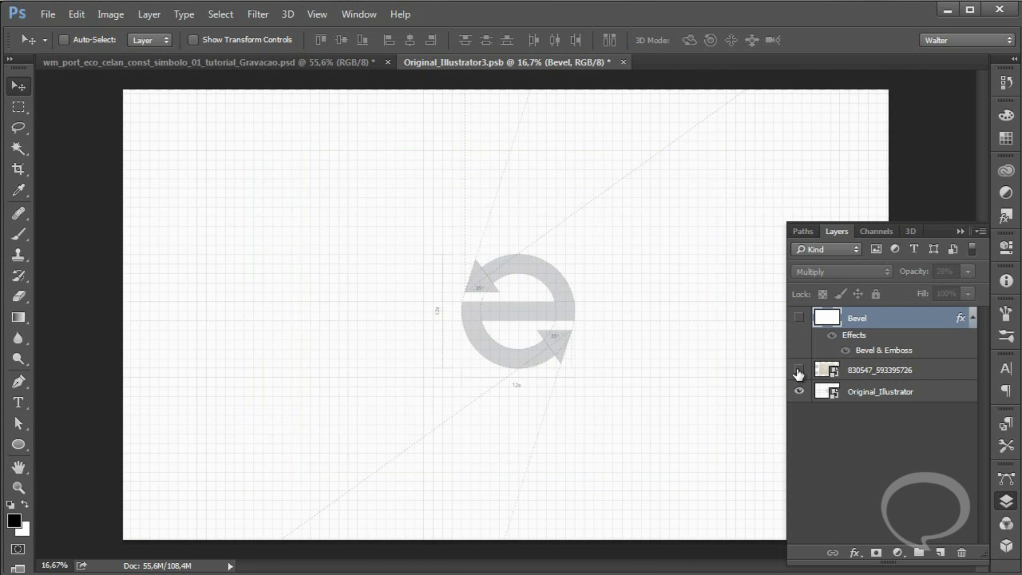
double_click(927, 394)
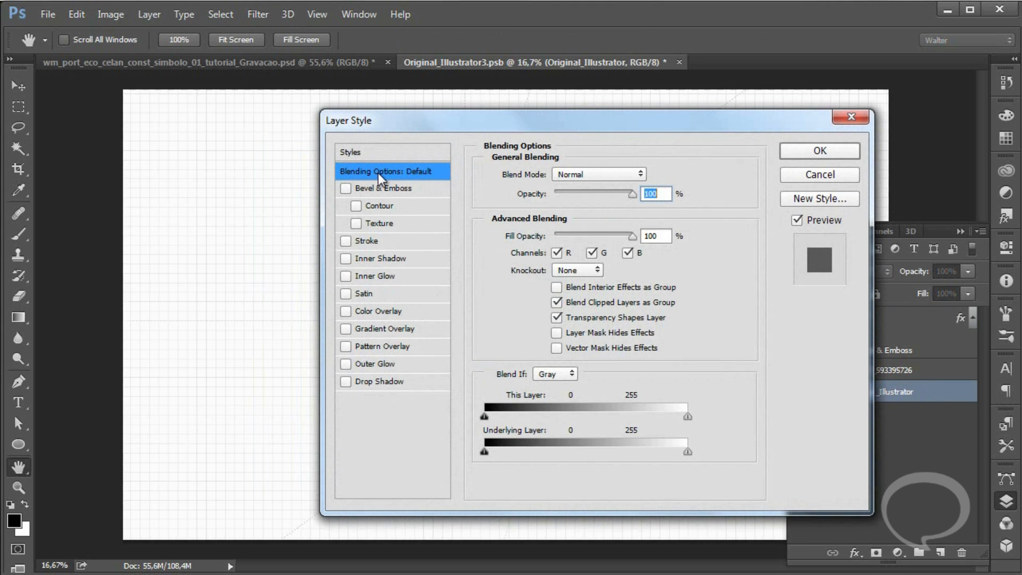
click(381, 347)
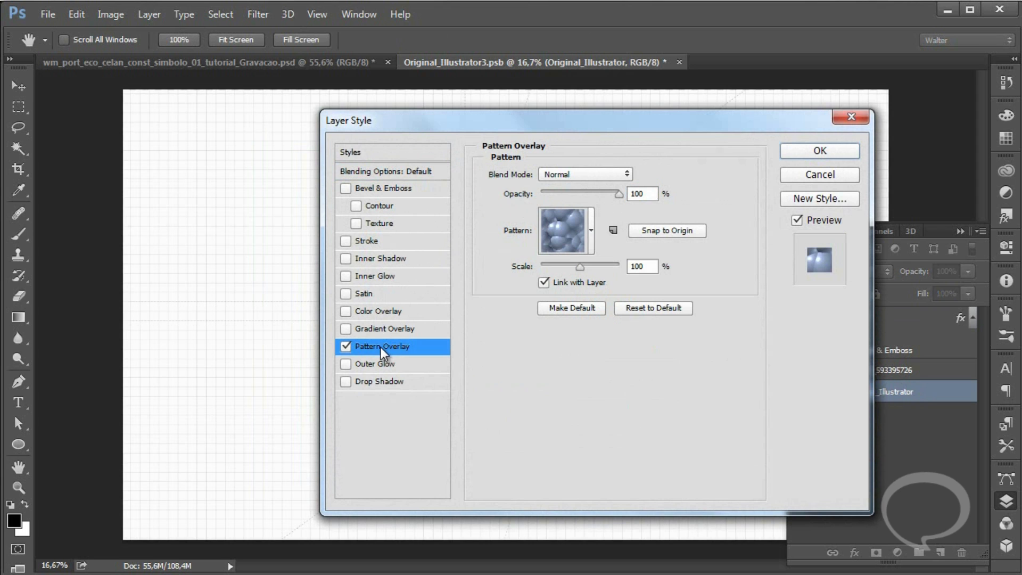
click(591, 230)
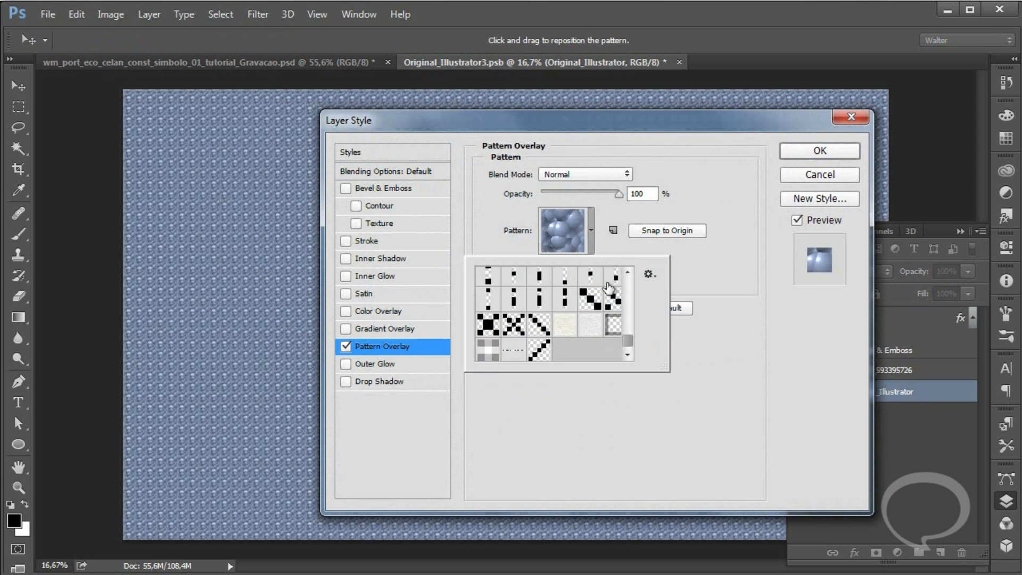
click(590, 324)
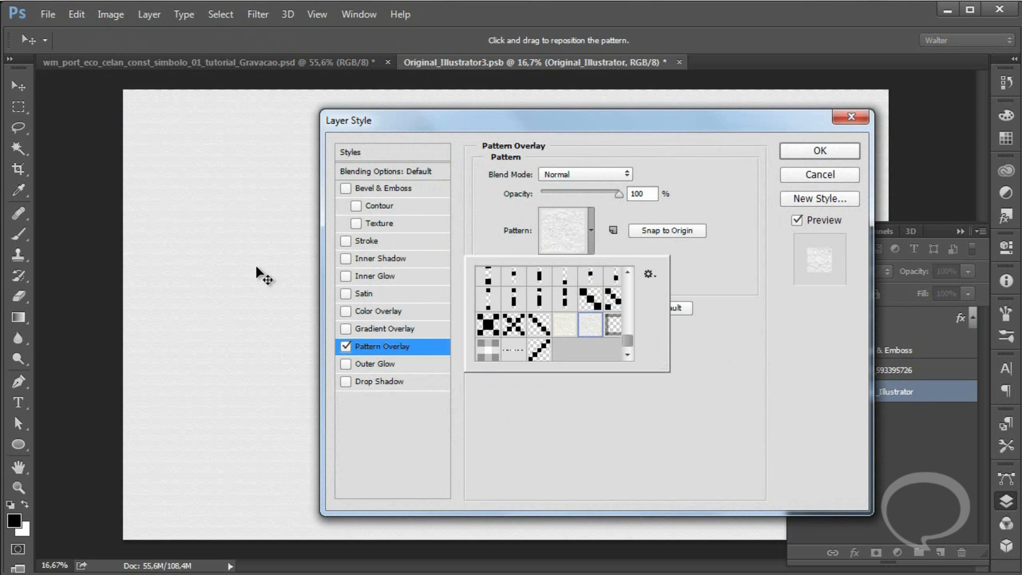
- Set the pattern overlay to Multiply at 101% scale with slightly reduced opacity, apply it, save the contents and inspect the main document
ctrl+click(283, 322)
ctrl+click(293, 318)
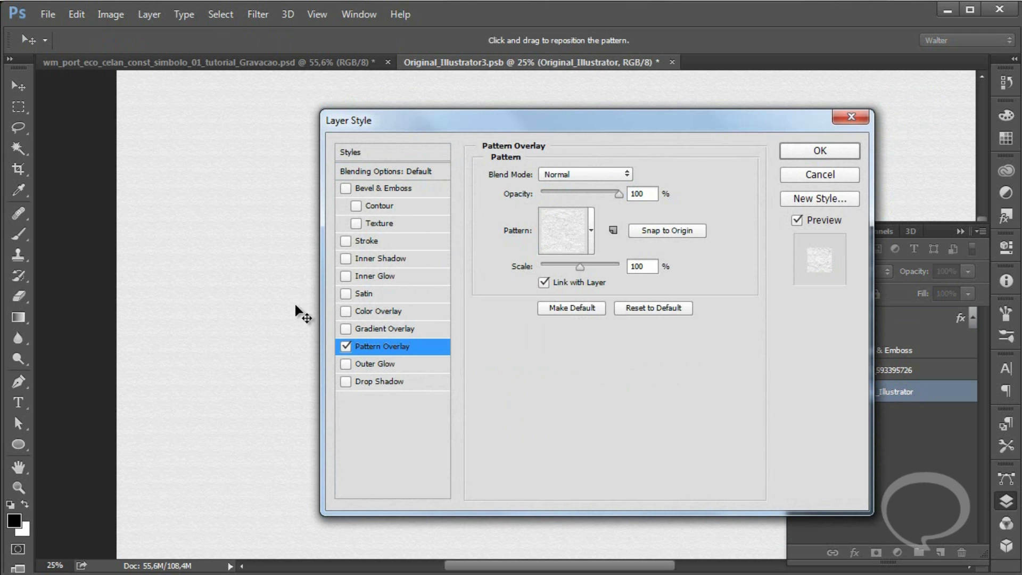
drag(189, 203, 261, 286)
click(585, 174)
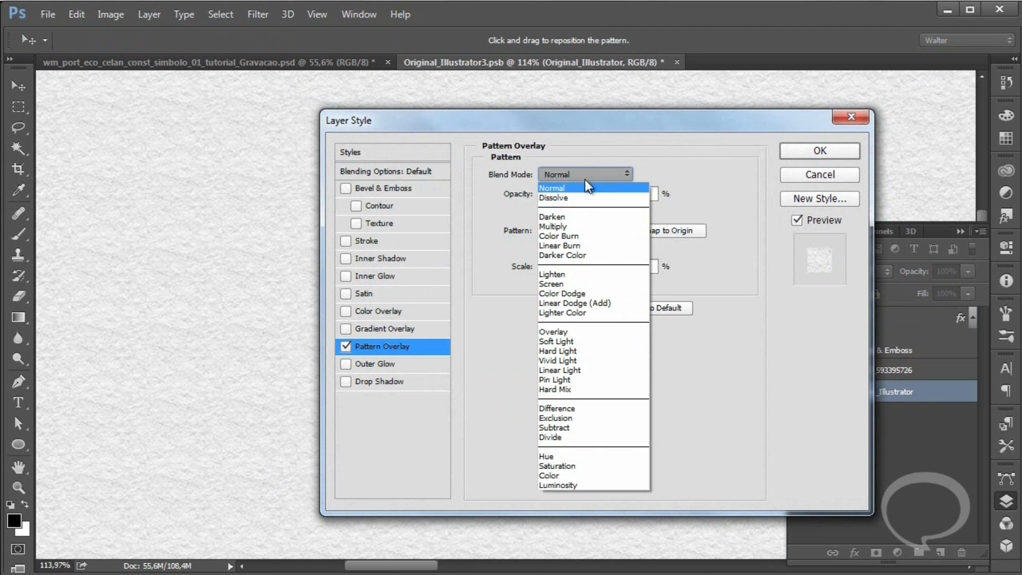
click(576, 224)
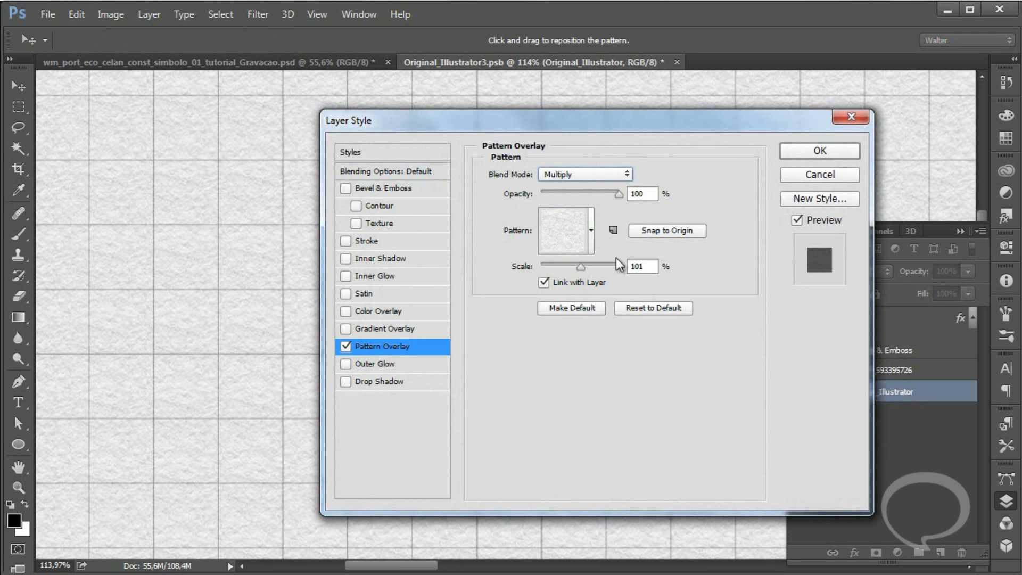
drag(618, 194, 609, 195)
click(806, 152)
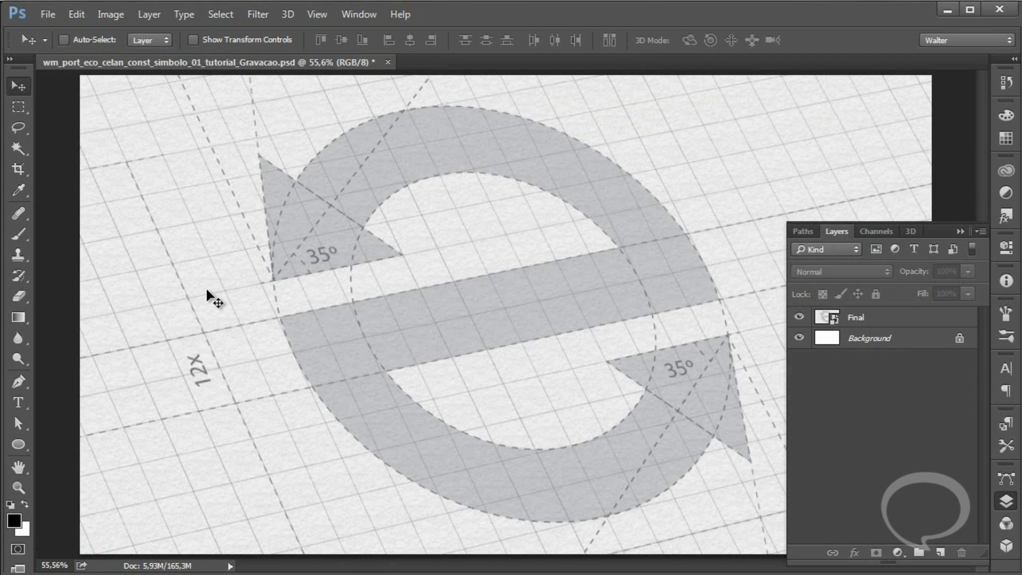
key(ctrl+plus)
key(ctrl+plus)
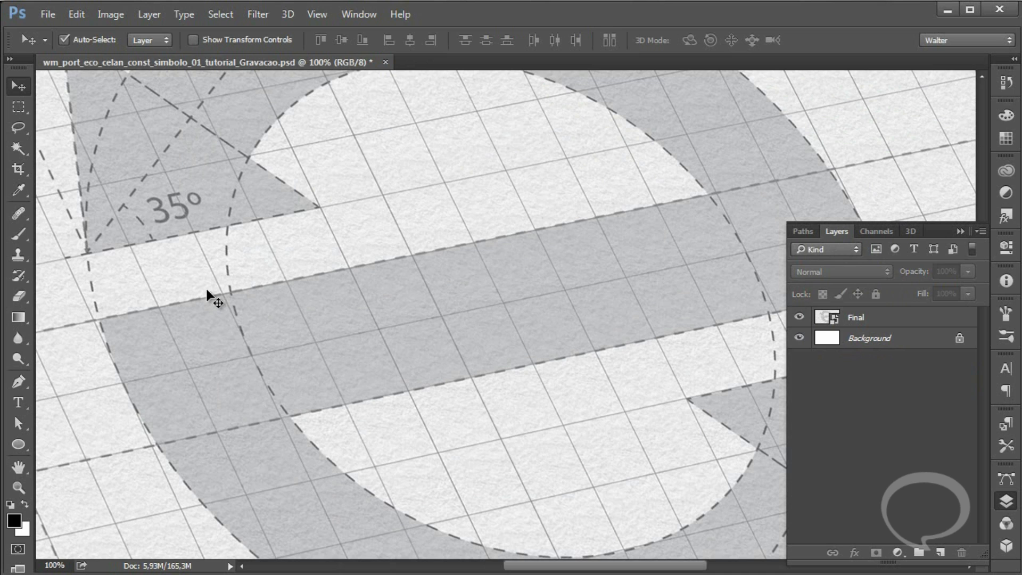
key(ctrl+minus)
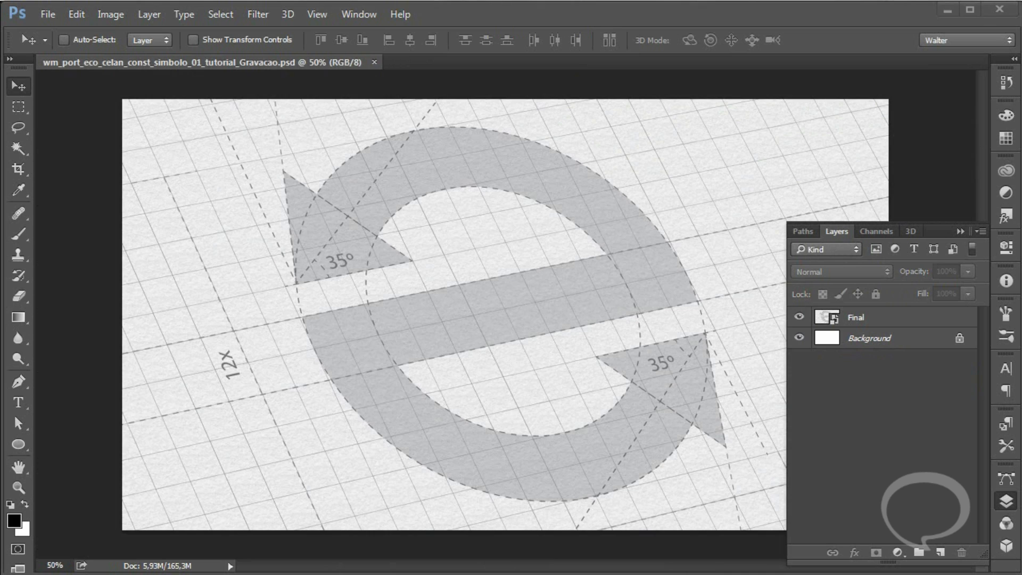
- Apply a Gaussian Blur smart filter with a 2,5 pixel radius to the Final layer
click(617, 299)
click(258, 15)
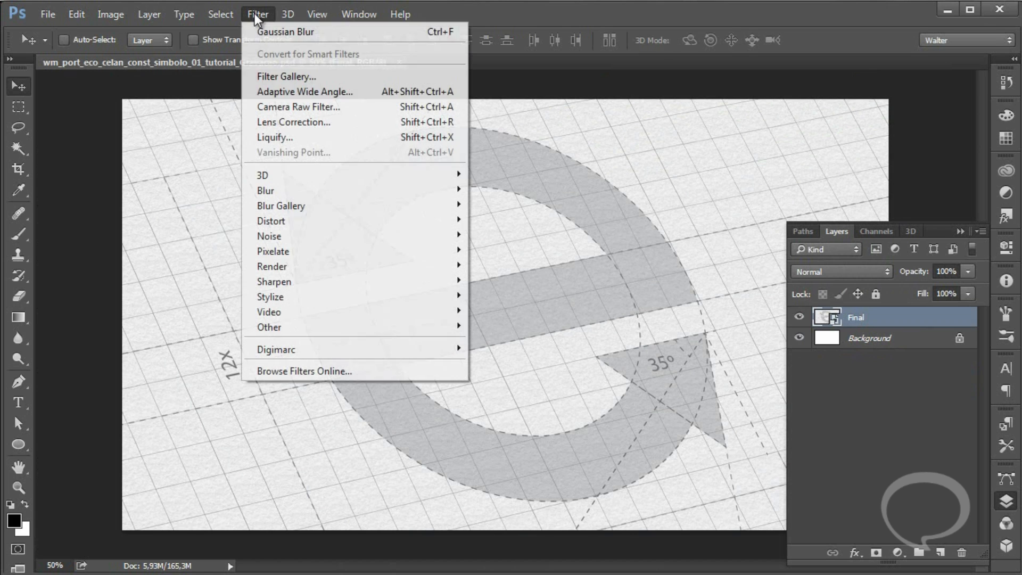
mouse_move(270, 192)
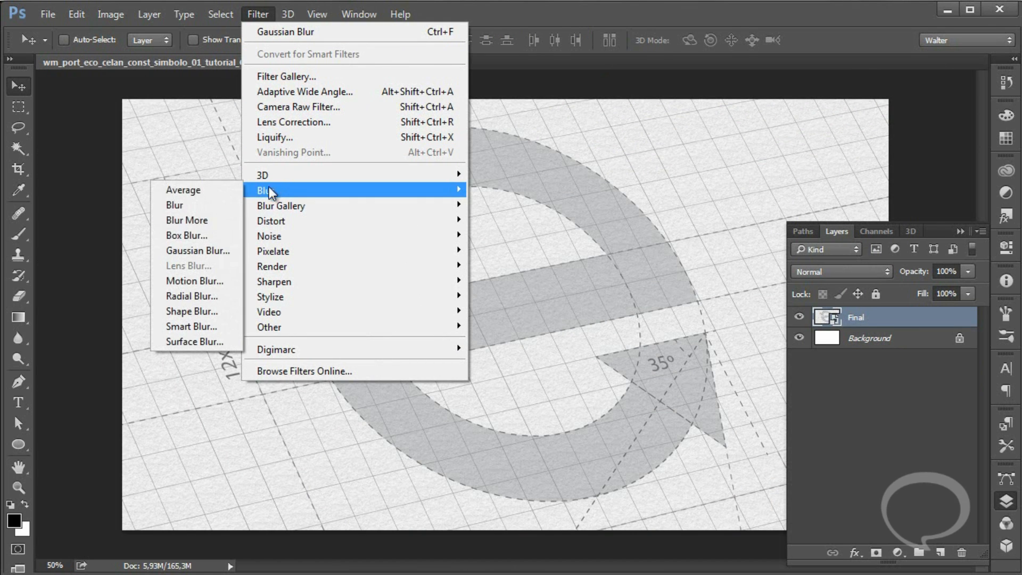
click(198, 250)
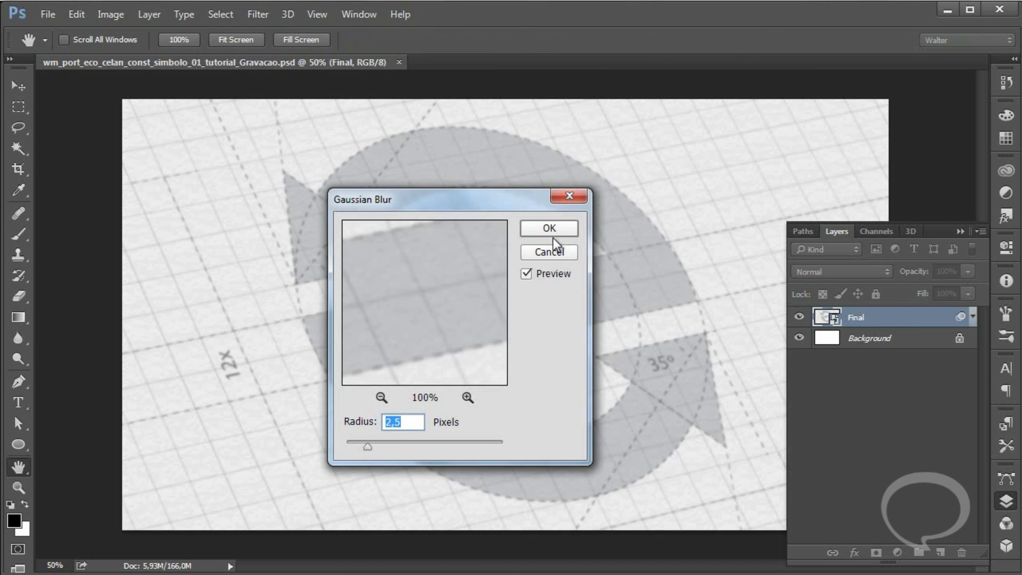
click(549, 230)
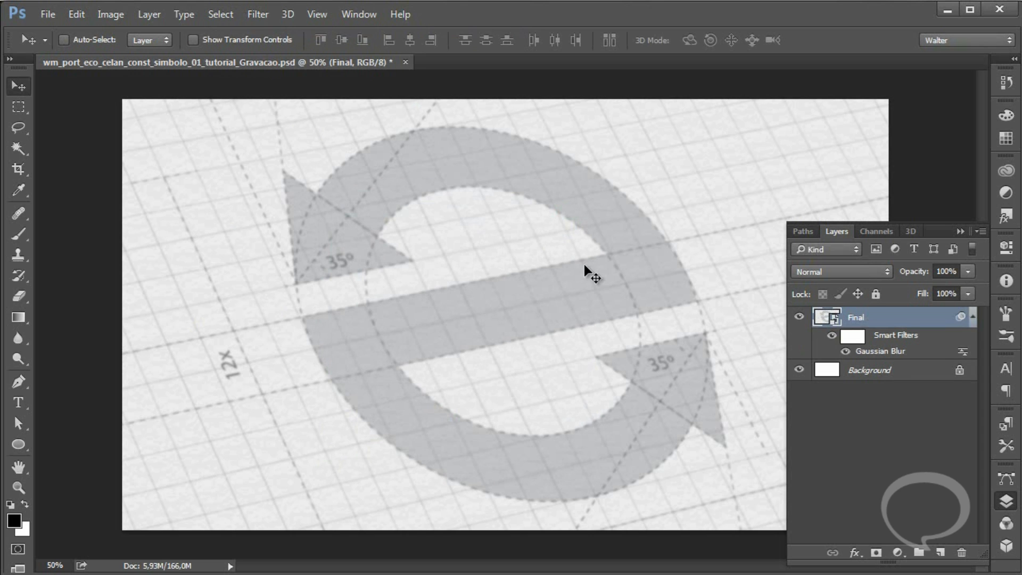
- Invert the smart filter mask to black and paint white with a 600 px brush over the artwork's upper-right area to reveal the blur
click(852, 337)
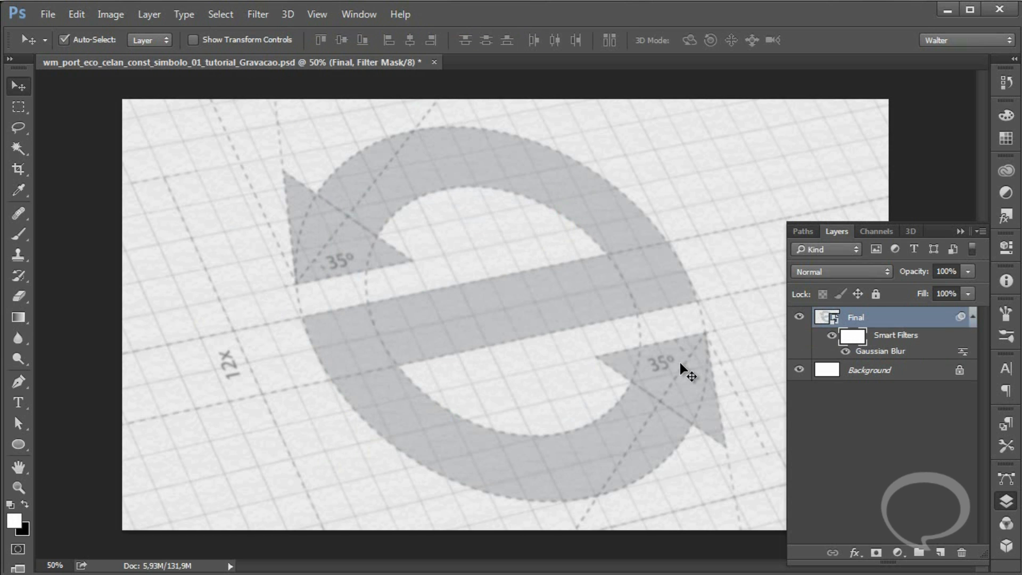
key(ctrl+i)
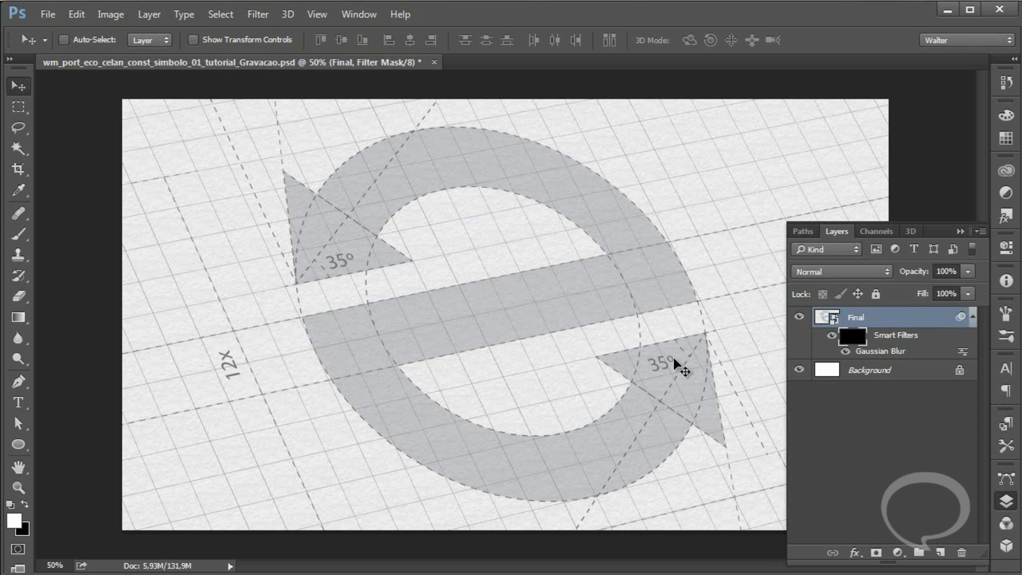
key(b)
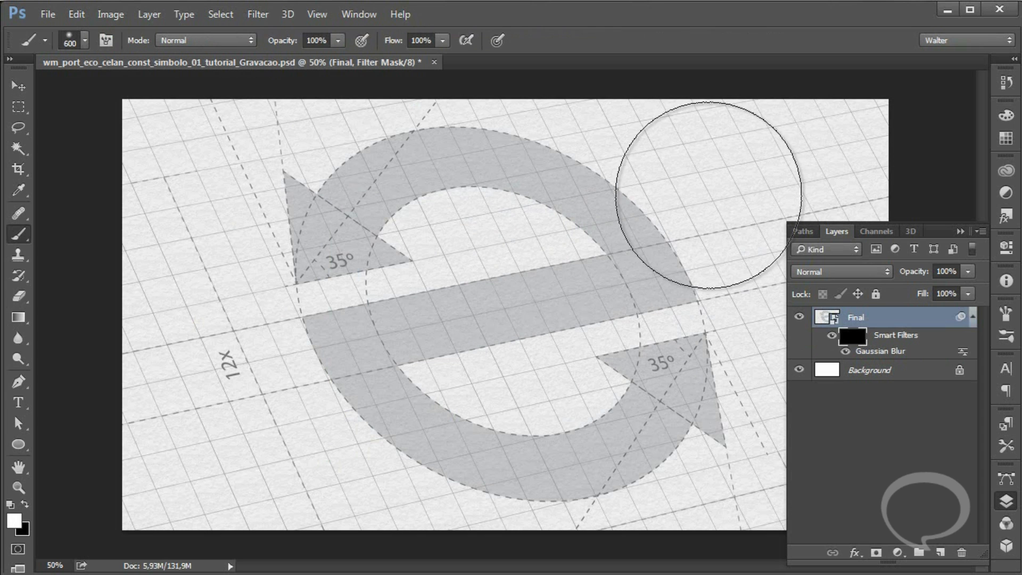
mouse_move(883, 151)
mouse_down()
mouse_move(681, 134)
mouse_move(731, 165)
mouse_move(559, 121)
mouse_move(882, 355)
mouse_move(863, 378)
mouse_up()
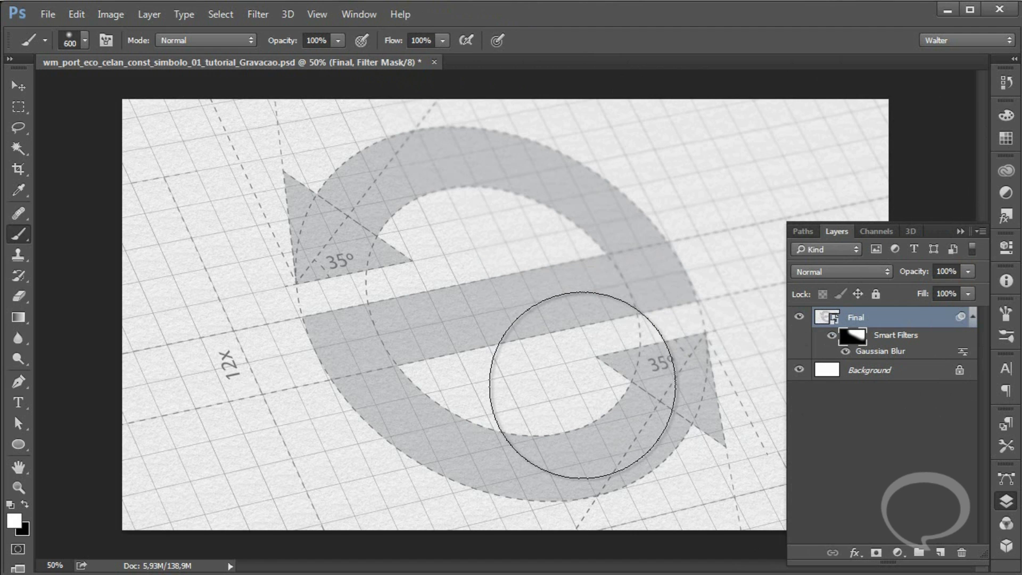
- Soften the blur transition diagonally across the artwork with 50% opacity white brush strokes on the filter mask, and inspect the mask by itself
key(5)
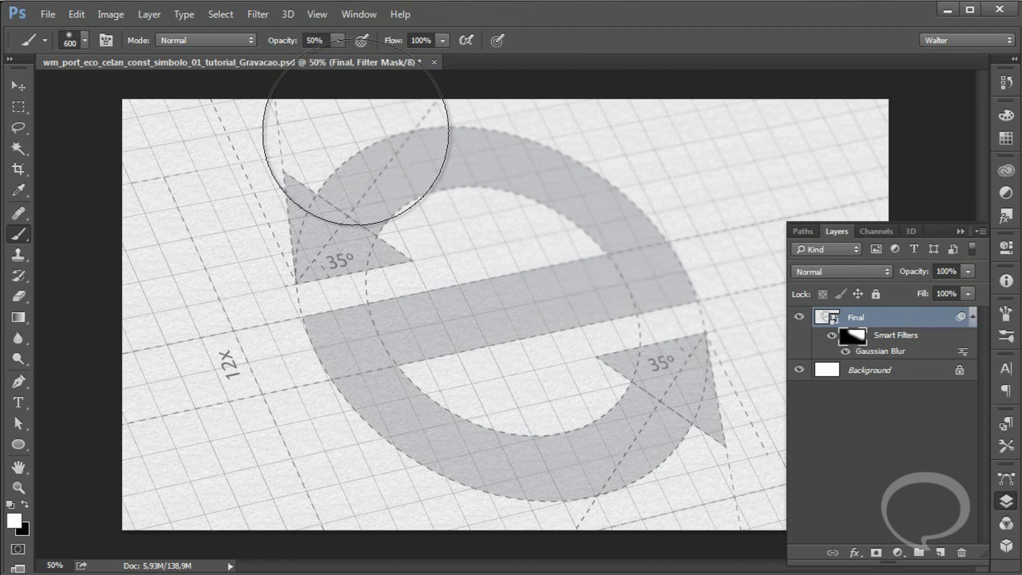
click(661, 265)
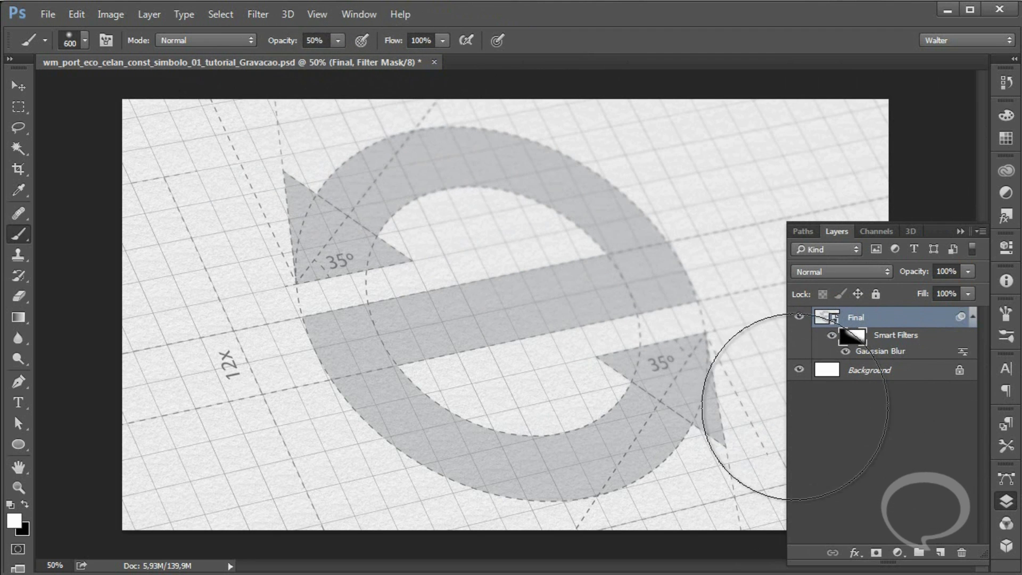
click(625, 277)
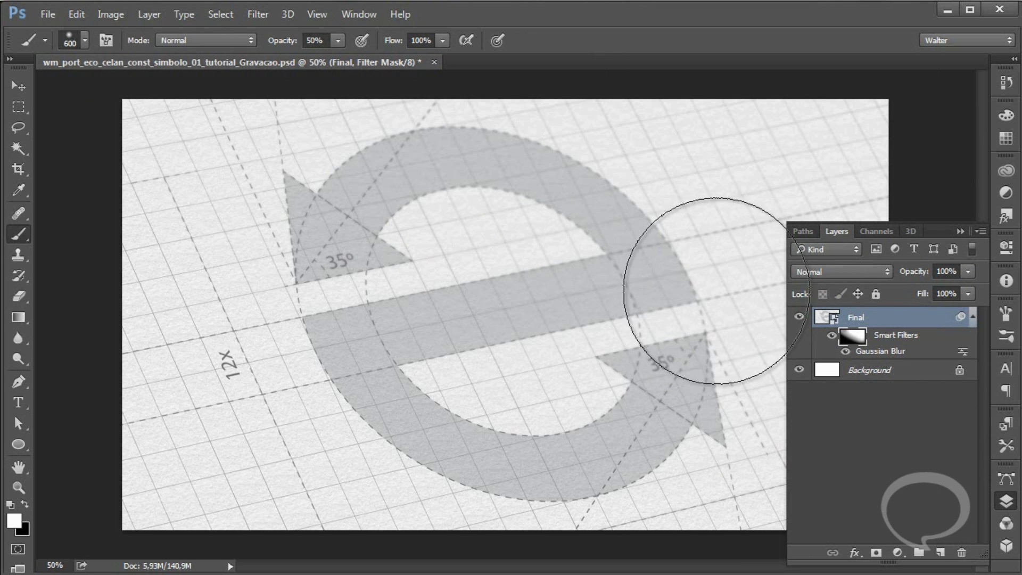
alt+click(844, 342)
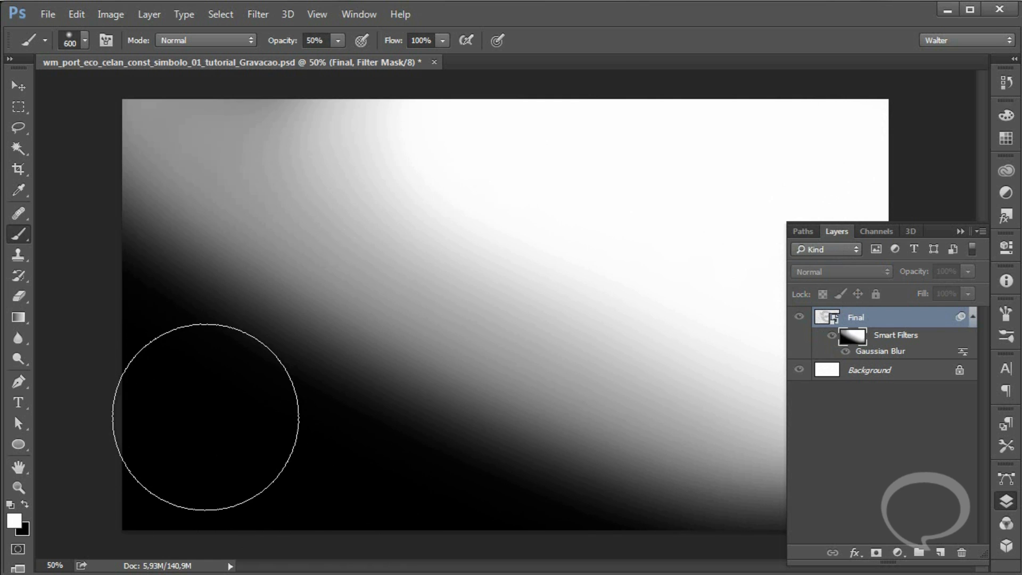
alt+click(845, 339)
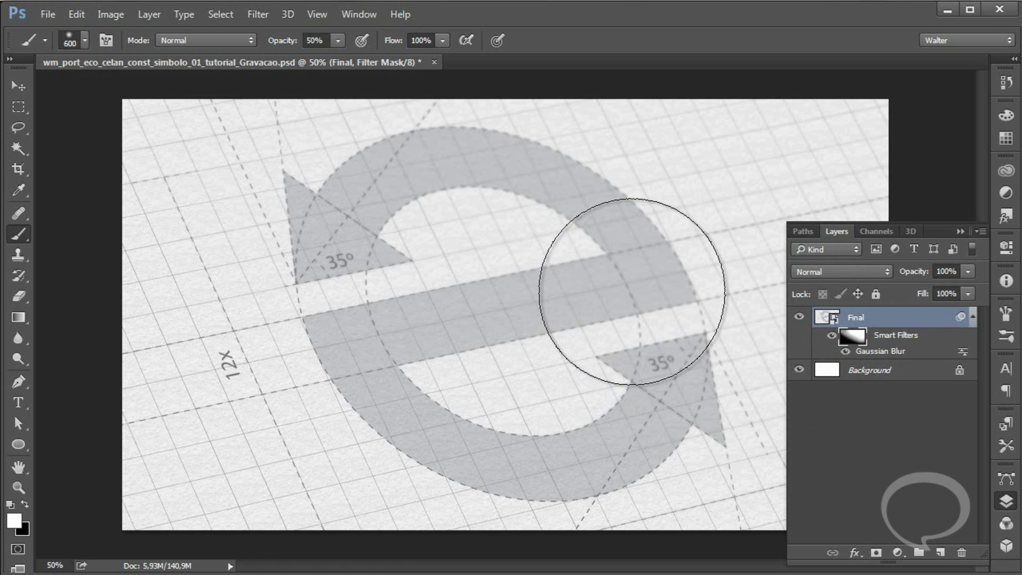
key(v)
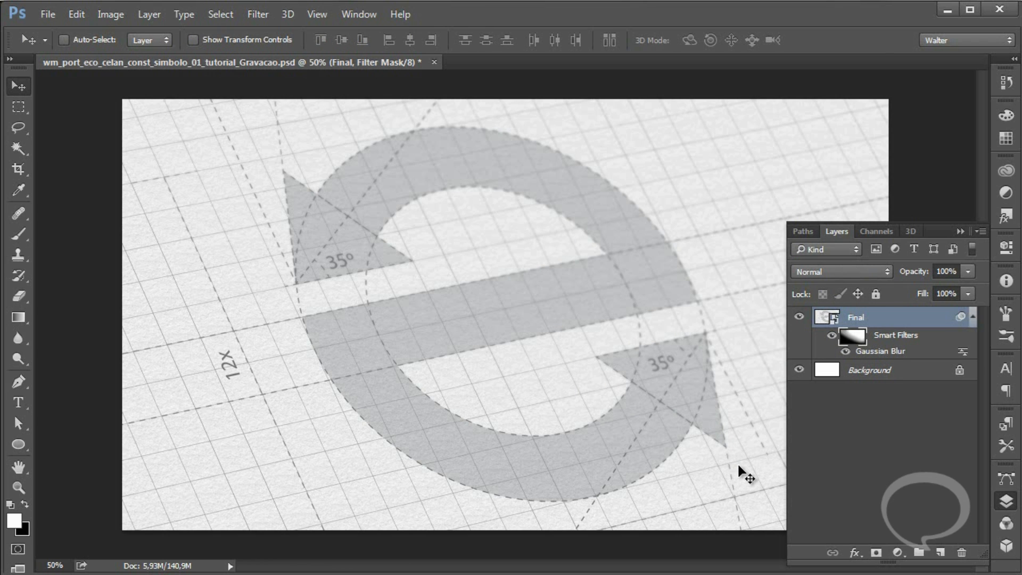
- Open the Final smart object's contents, paste the cube construction artwork as a Smart Object and enlarge it from its centre
click(832, 318)
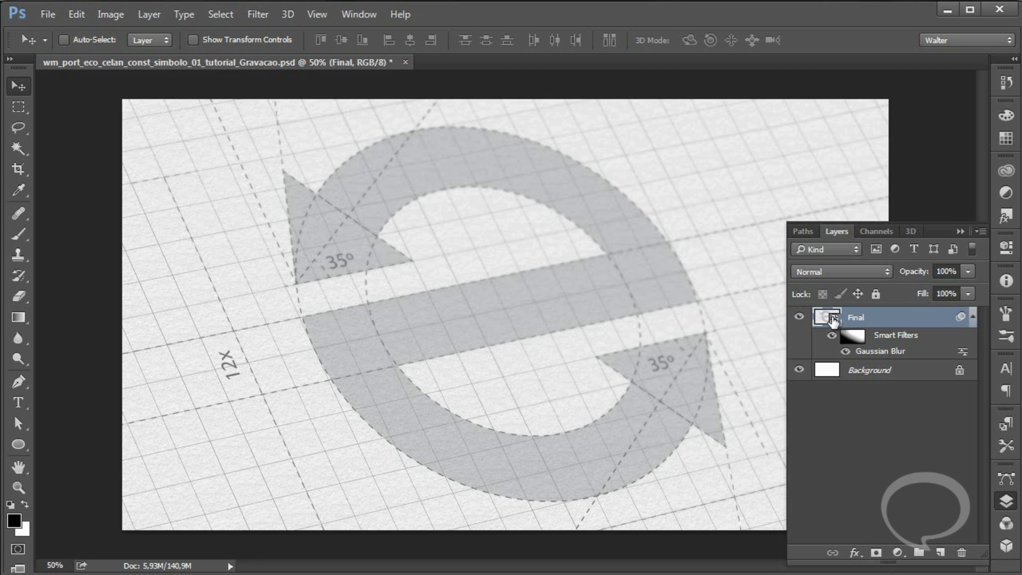
double_click(833, 319)
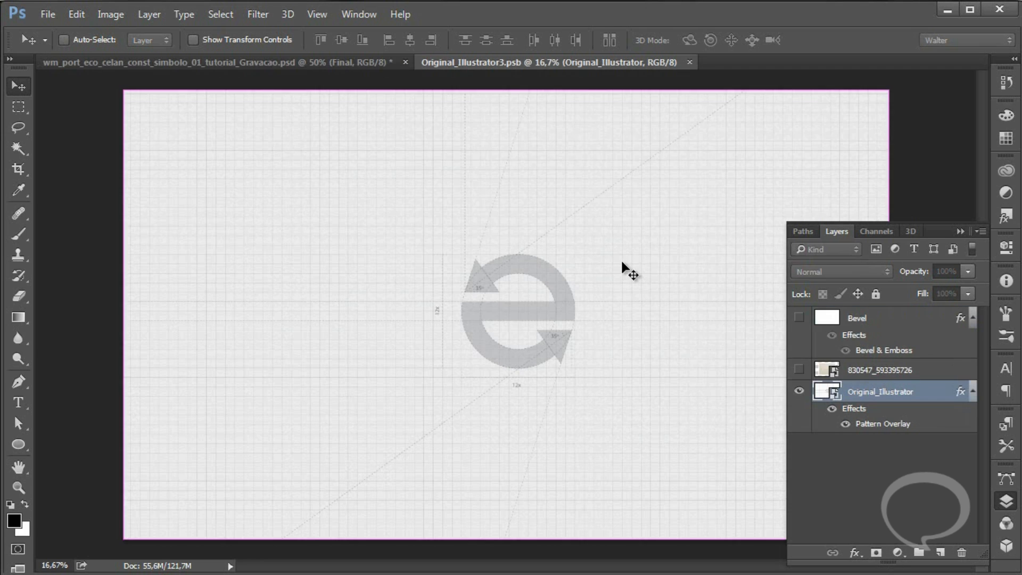
key(ctrl+v)
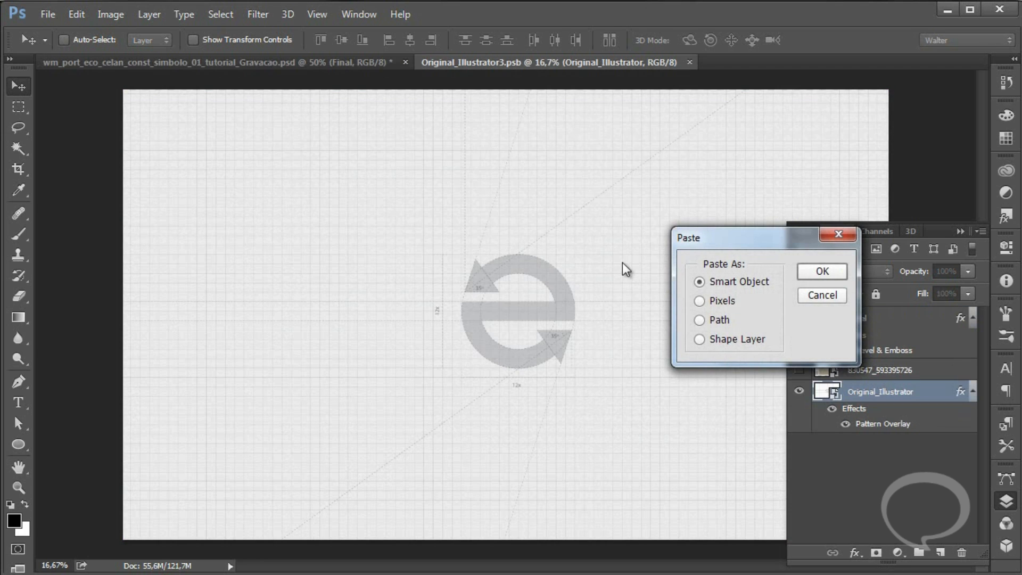
click(818, 270)
mouse_move(679, 204)
mouse_down()
mouse_move(873, 83)
mouse_move(863, 93)
mouse_up()
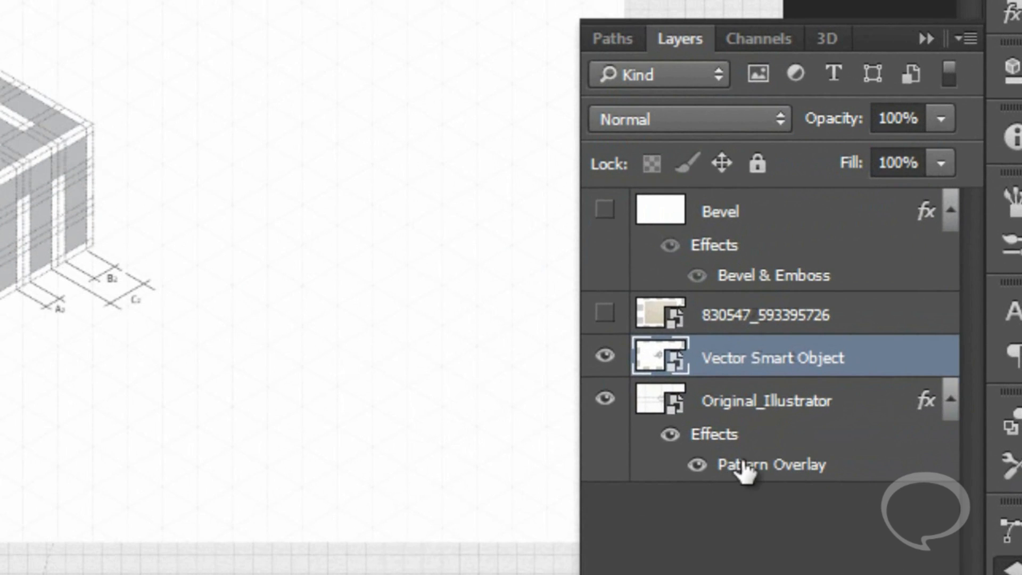
- Move the Pattern Overlay effect from Original_Illustrator to the pasted cube layer, and save and close the smart object's contents
drag(760, 357, 761, 359)
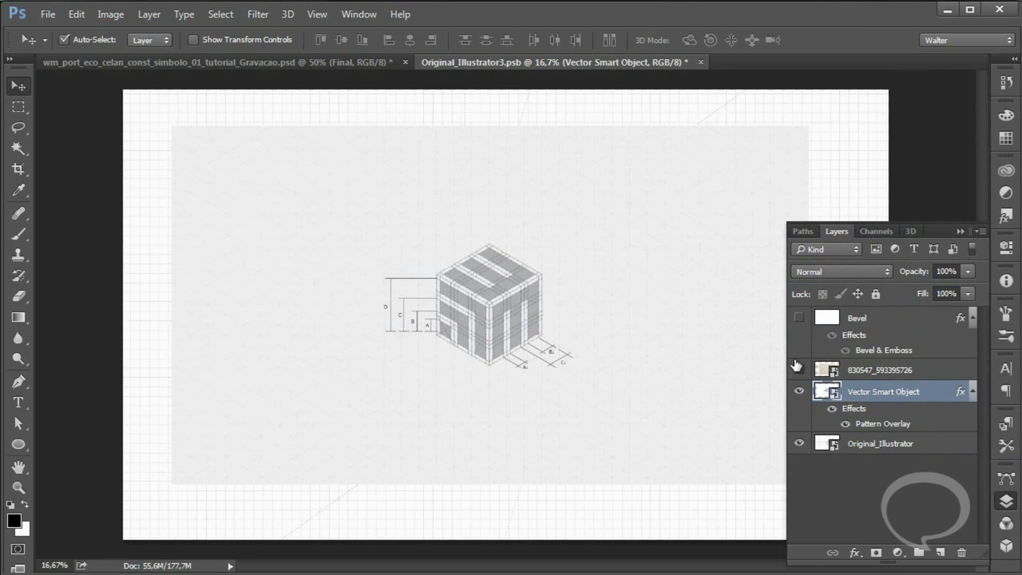
click(669, 304)
key(ctrl+s)
key(ctrl+w)
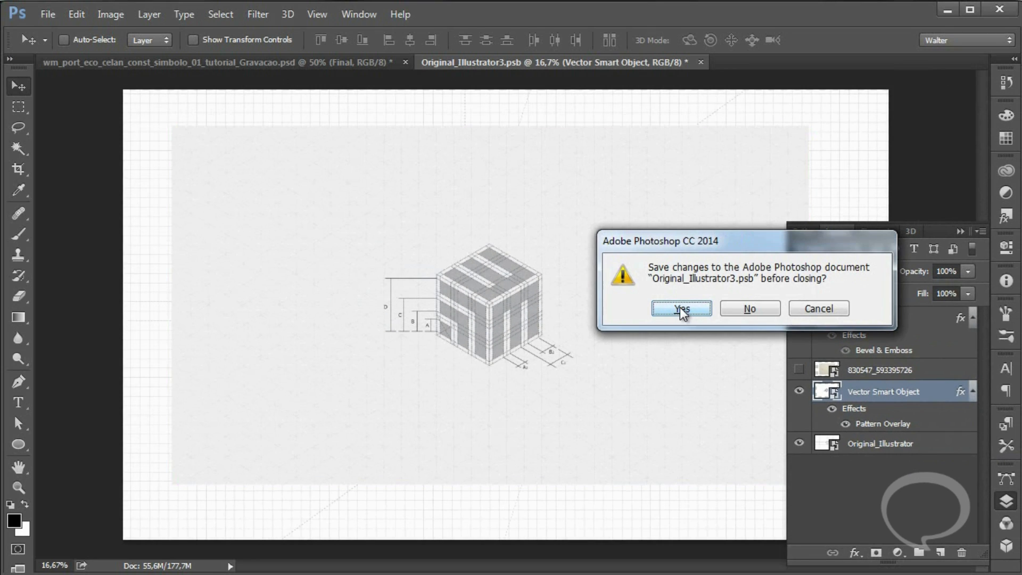
click(681, 308)
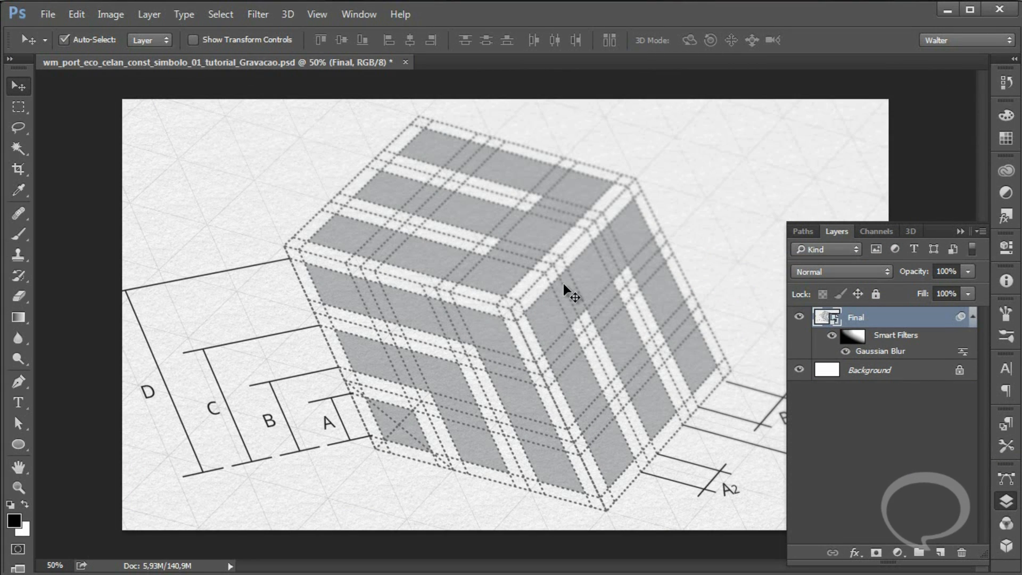